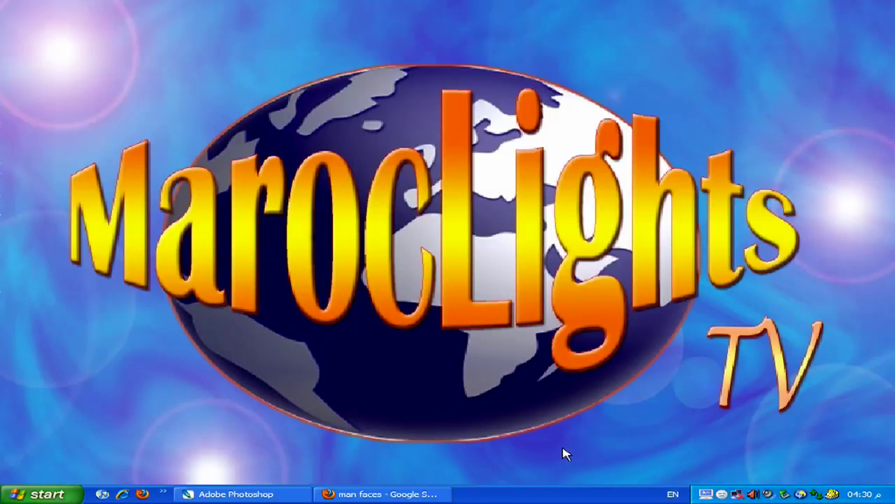
- Restore the Photoshop window showing the finished orange-with-face example
left_click(237, 494)
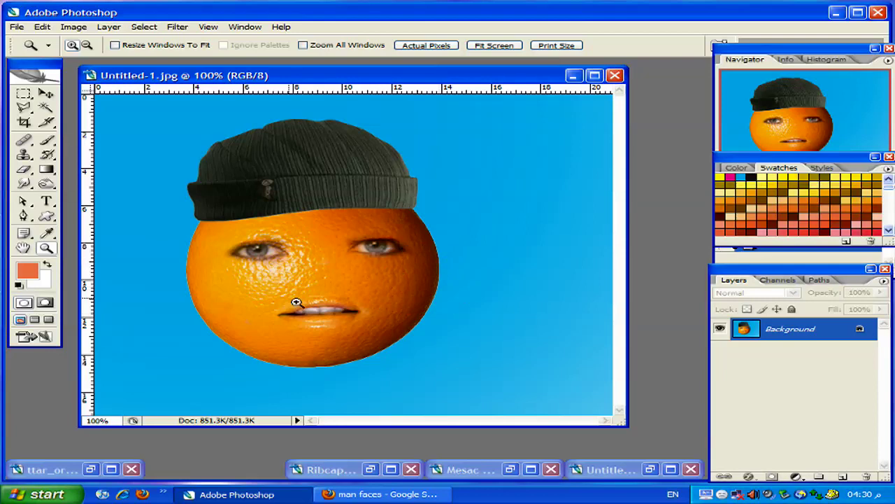
- Minimize the finished example and bring up the orange, Ribcap-Hat, Mesac Damas and blank Untitled-1 windows
left_click(575, 77)
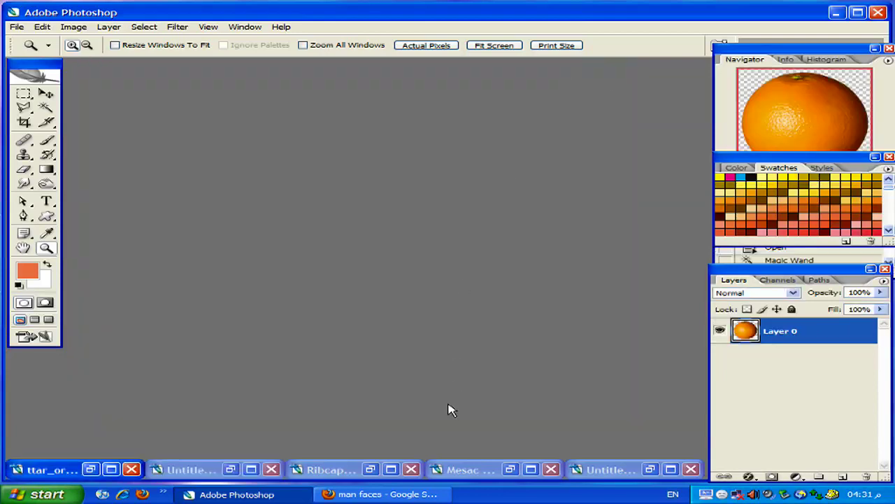
left_click(90, 469)
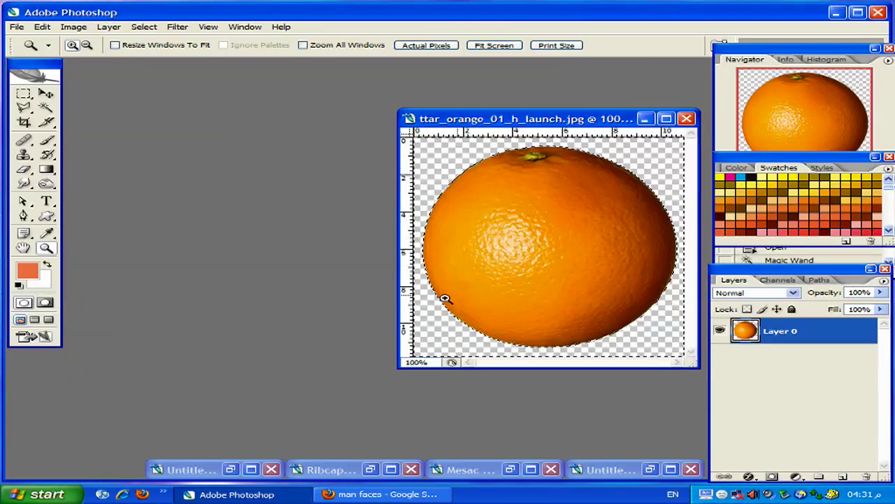
left_click(370, 468)
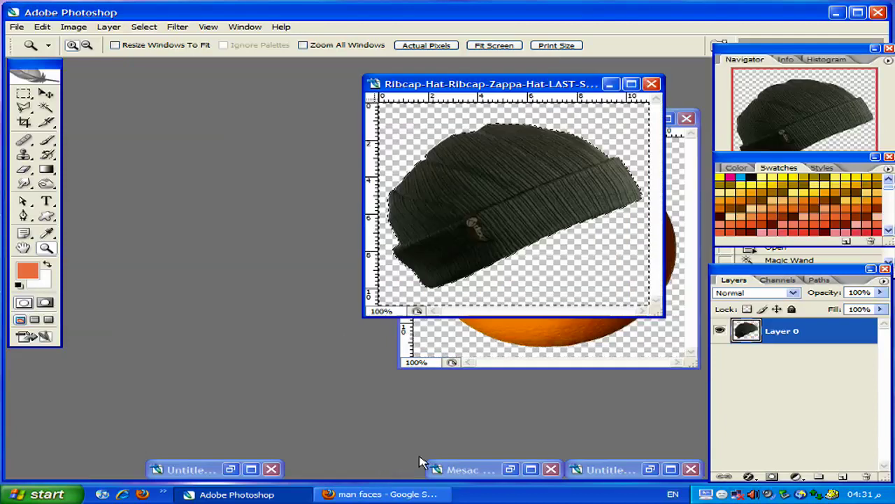
left_click(510, 468)
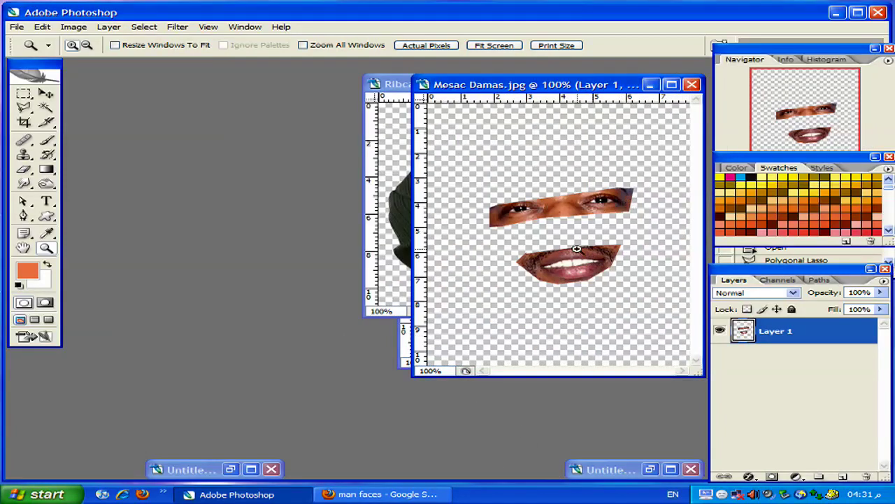
left_click(650, 469)
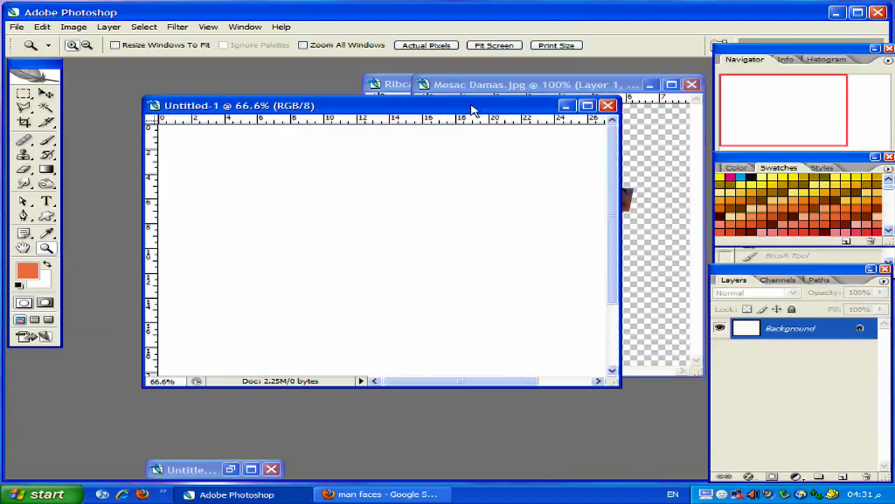
left_click_drag(480, 105, 410, 105)
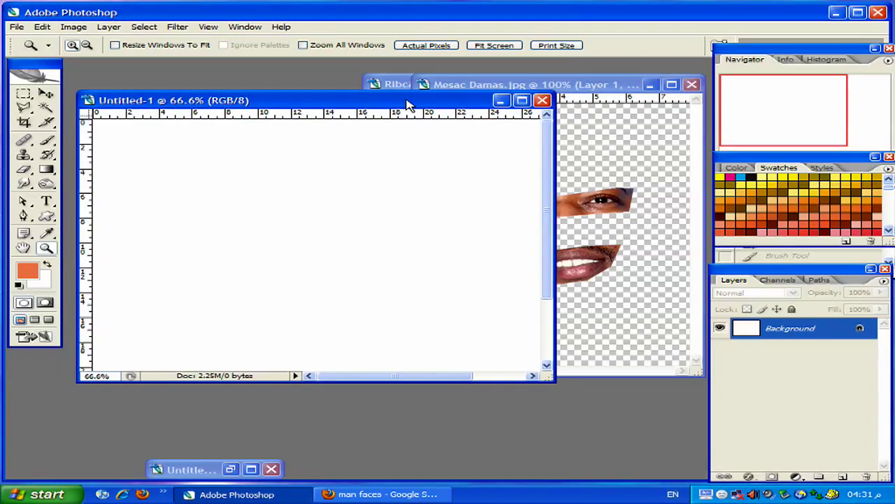
left_click(16, 27)
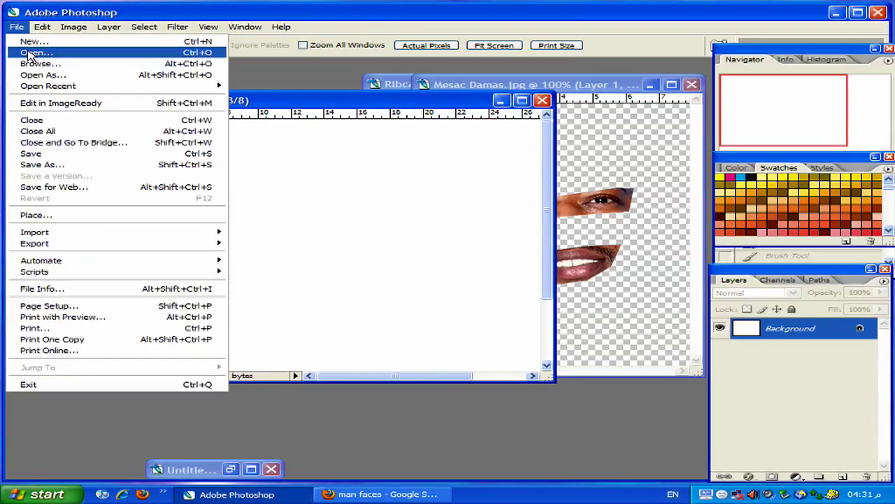
left_click(32, 37)
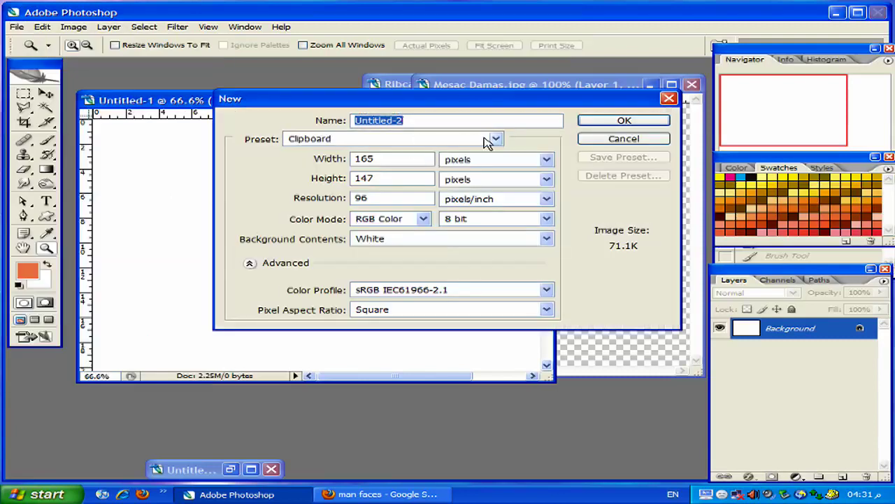
left_click(489, 138)
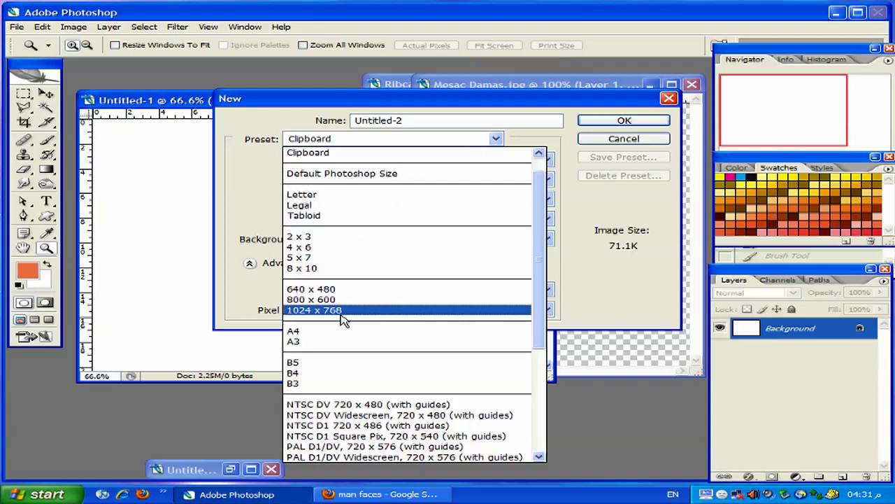
left_click(677, 104)
left_click(669, 100)
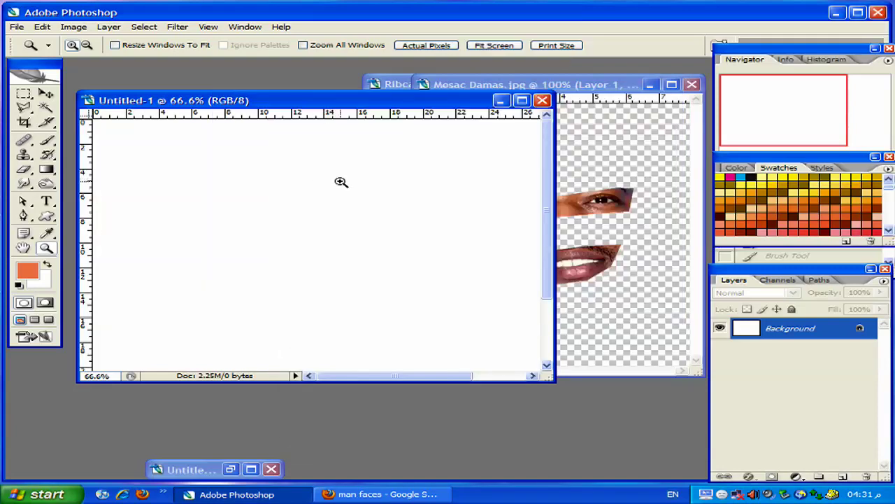
- Rearrange the hat, face-piece and orange source windows so each can be reached
left_click(596, 88)
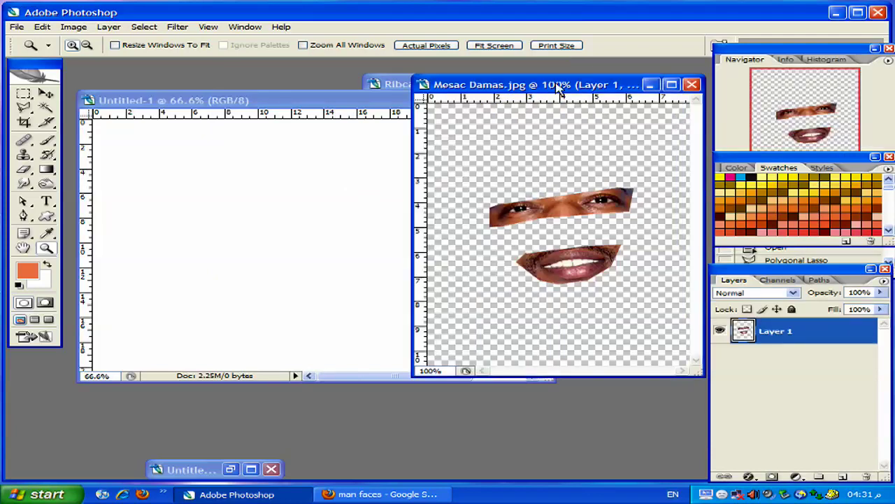
left_click(392, 87)
left_click_drag(391, 87, 431, 123)
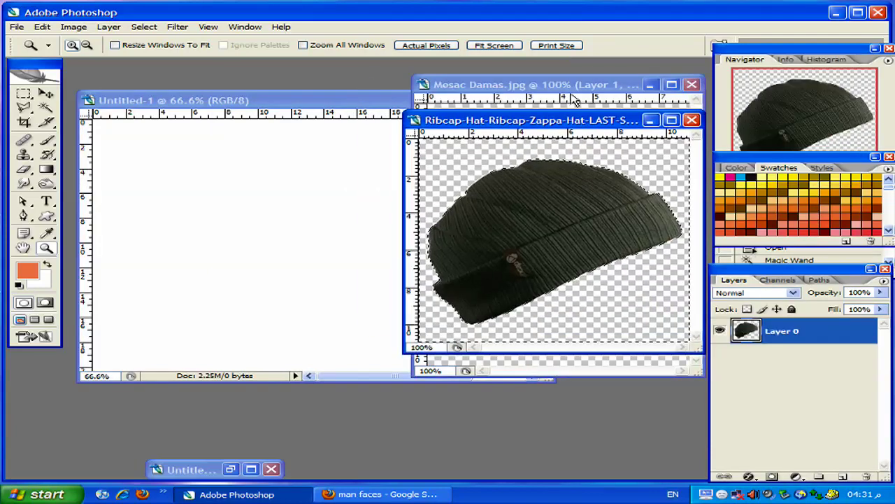
left_click_drag(570, 93, 570, 134)
left_click(597, 123)
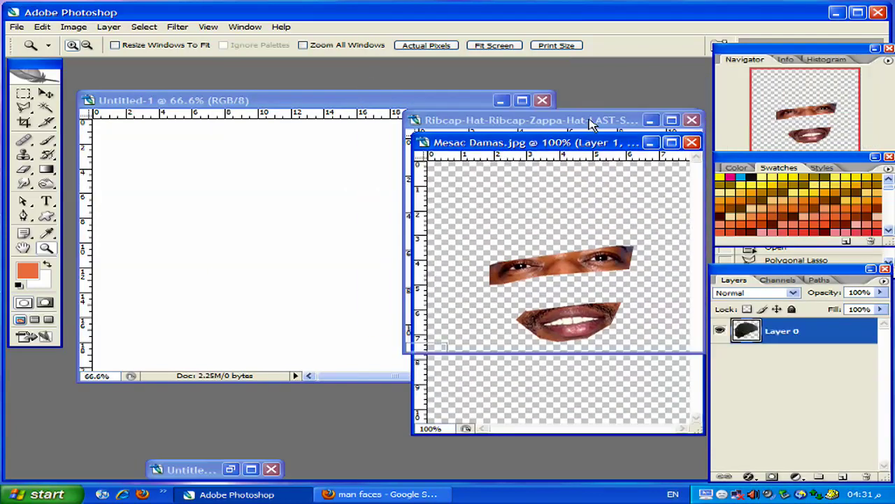
left_click(596, 124)
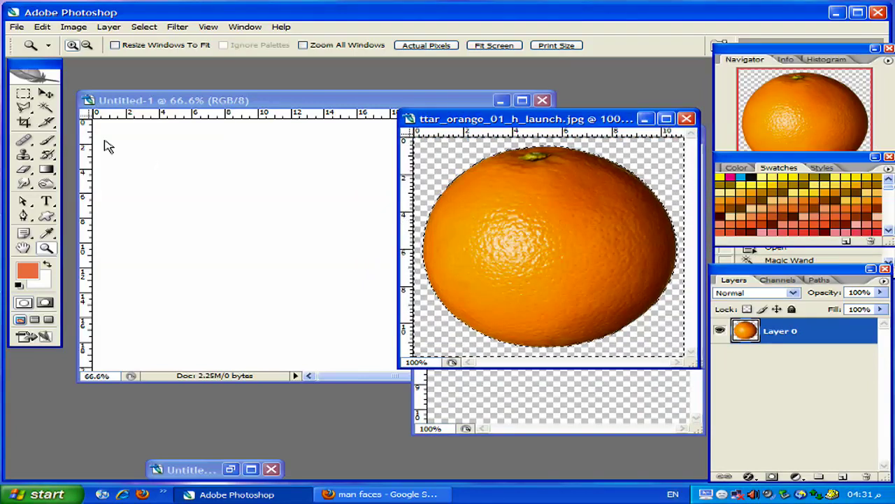
- Drag the orange, then the eyes-and-mouth strip, then the knit hat into Untitled-1
left_click(46, 94)
mouse_move(575, 254)
left_mouse_down()
mouse_move(308, 257)
mouse_move(334, 256)
left_mouse_up()
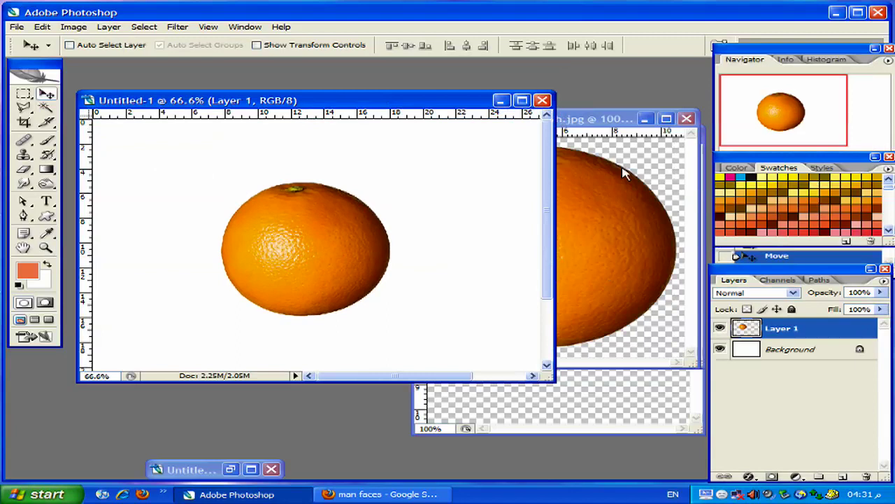
left_click(644, 119)
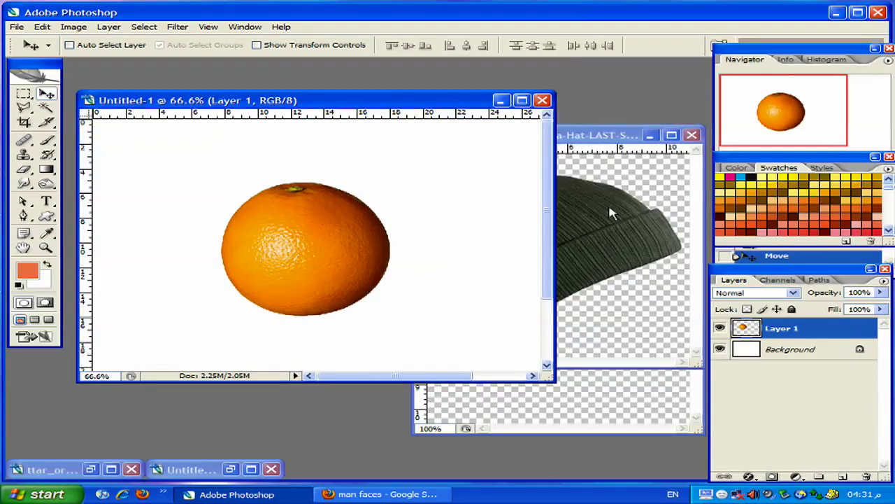
left_click(654, 142)
left_click(605, 263)
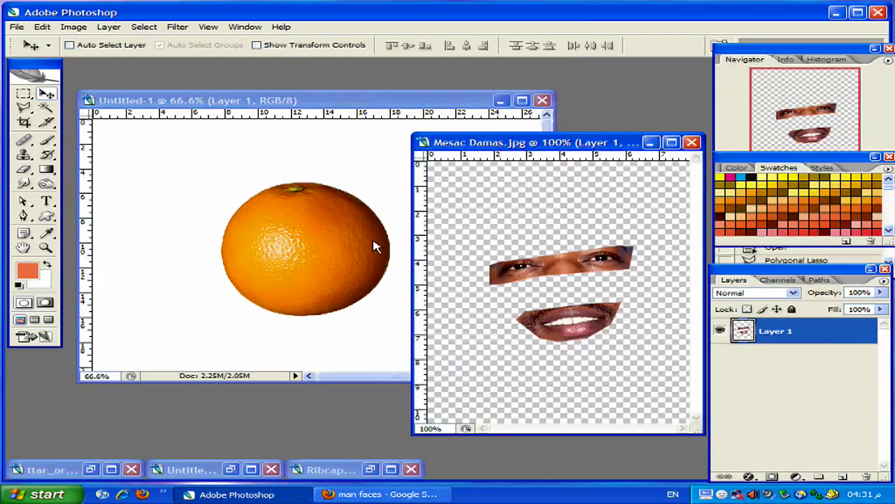
left_click_drag(558, 272, 326, 244)
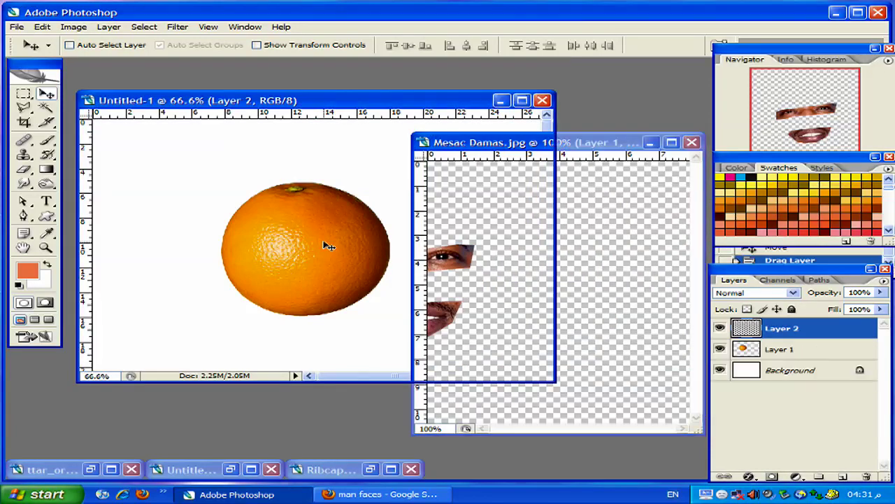
left_click(371, 469)
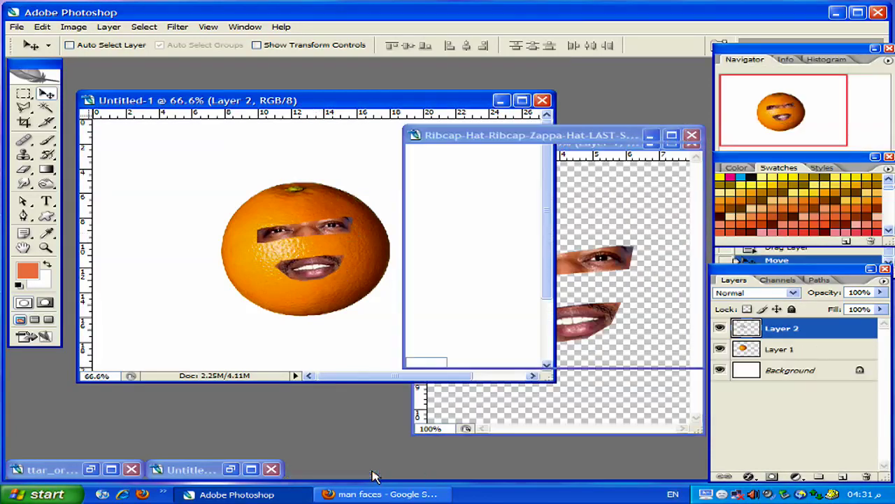
mouse_move(588, 233)
left_mouse_down()
mouse_move(311, 212)
mouse_move(476, 173)
left_mouse_up()
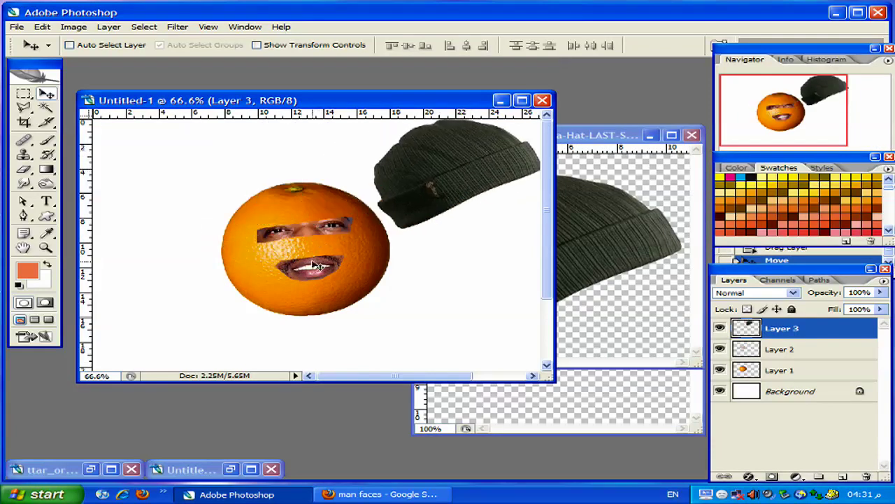
- Free-transform Layer 2's face strip to about 132% by 137%, tilted 7.2°, across the orange
left_click(781, 353)
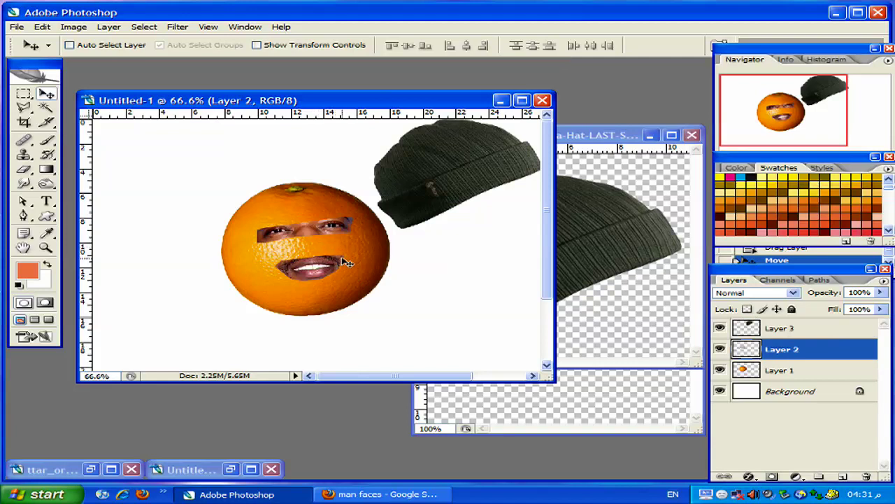
key("ctrl+t")
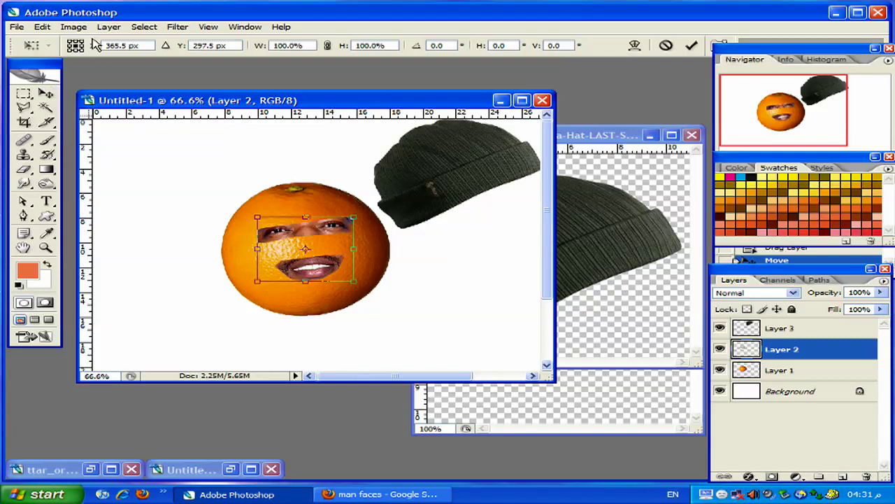
left_click(73, 27)
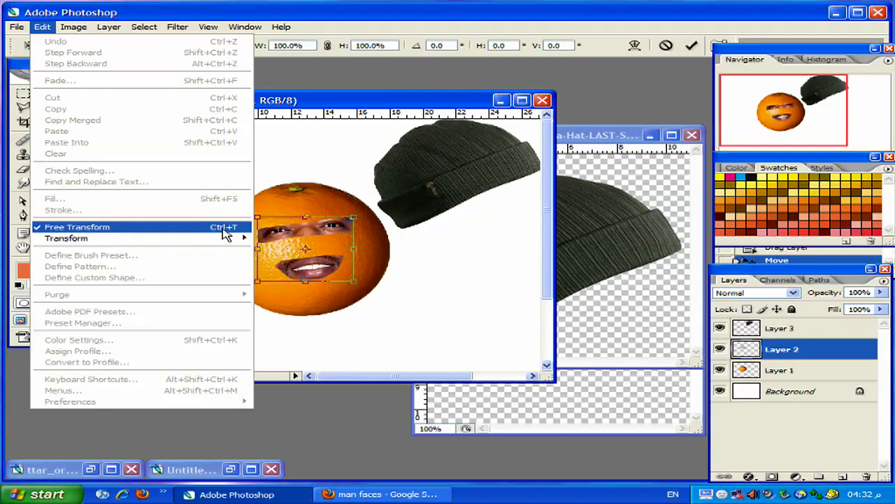
left_click(650, 82)
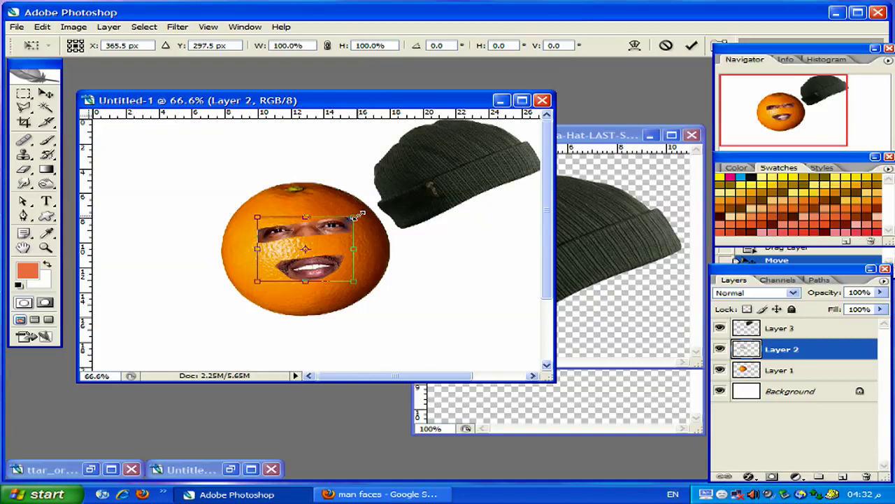
left_click_drag(356, 216, 367, 200)
left_click_drag(252, 235, 242, 235)
left_click_drag(384, 199, 373, 207)
left_click_drag(301, 225, 304, 235)
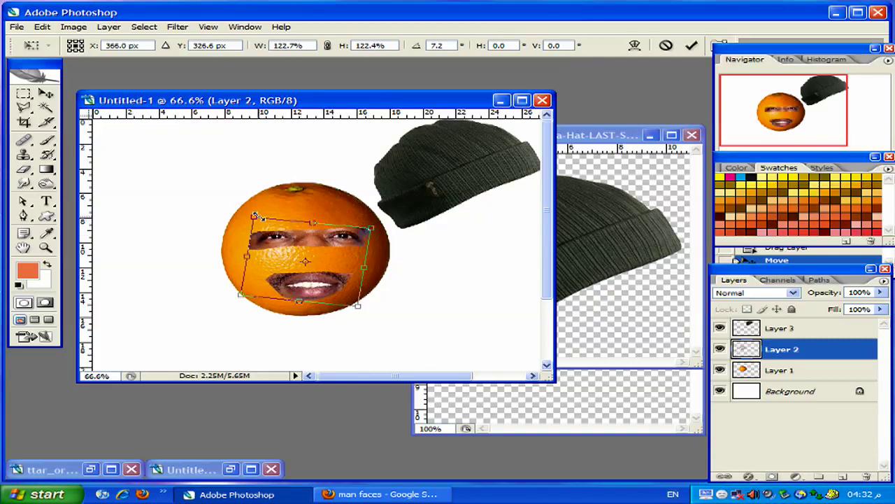
left_click_drag(255, 215, 250, 207)
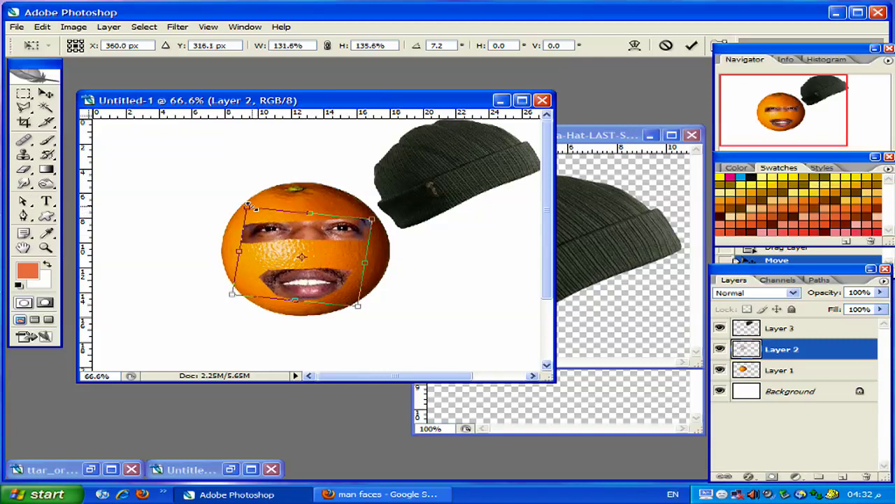
left_click_drag(305, 241, 308, 254)
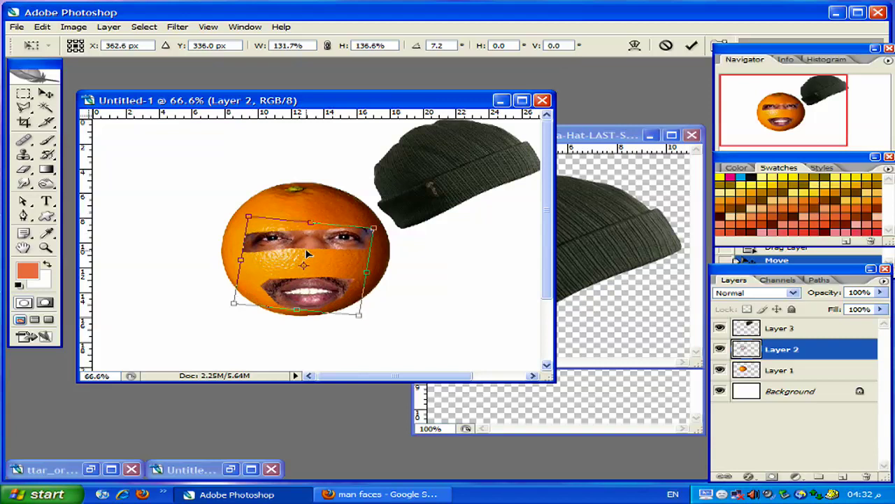
left_click(691, 45)
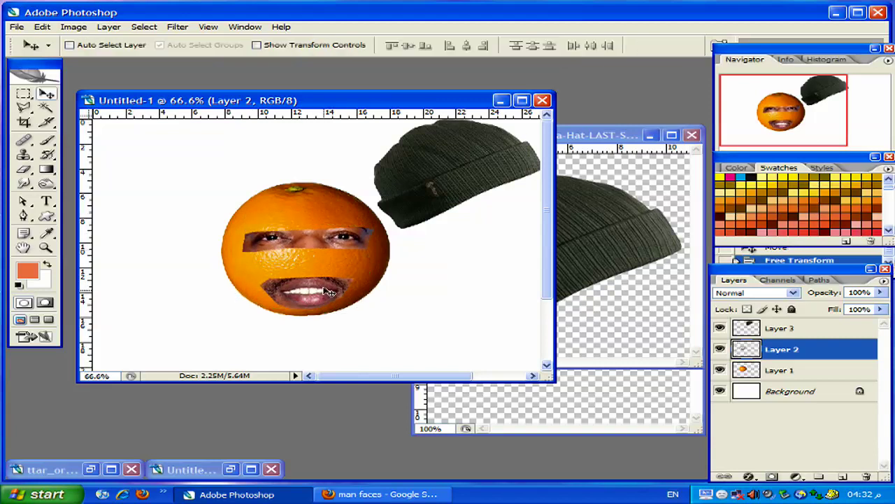
- Lasso the mouth piece and nudge it up and right so it sits centred below the eyes
left_click(25, 108)
left_click_drag(244, 275, 369, 268)
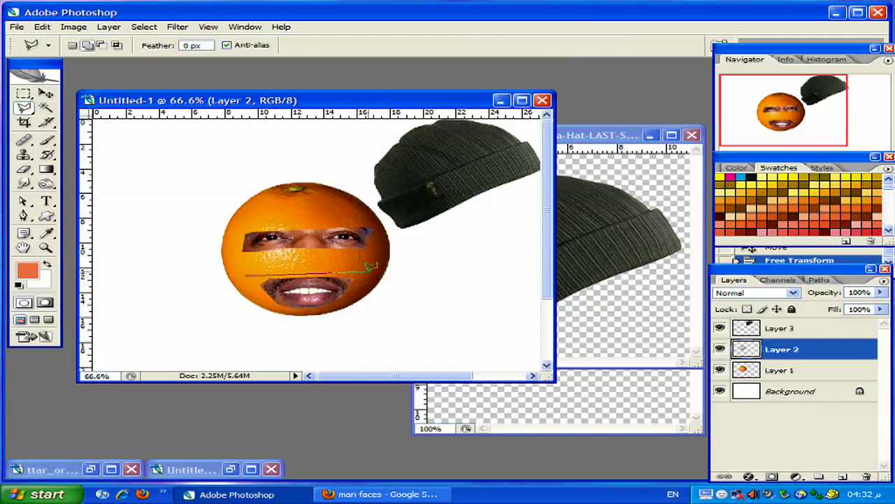
left_click_drag(369, 268, 244, 273)
left_click(245, 273)
key("v")
left_click_drag(286, 304, 309, 286)
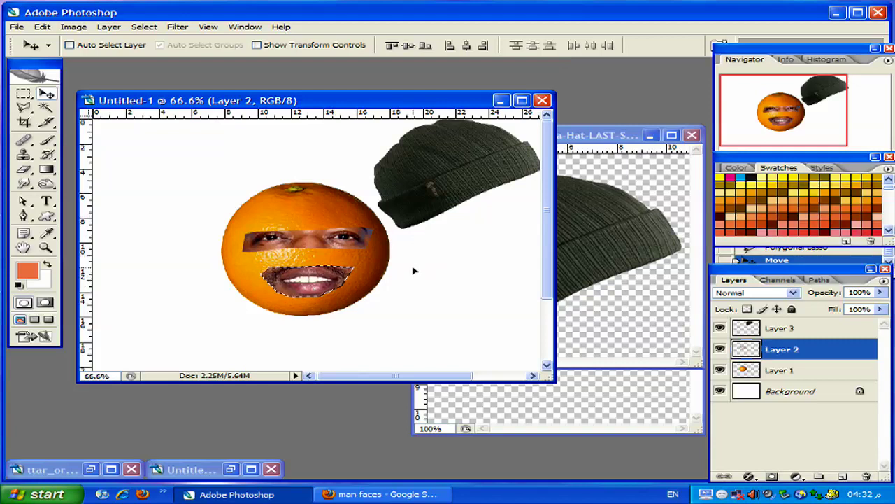
key("ctrl+d")
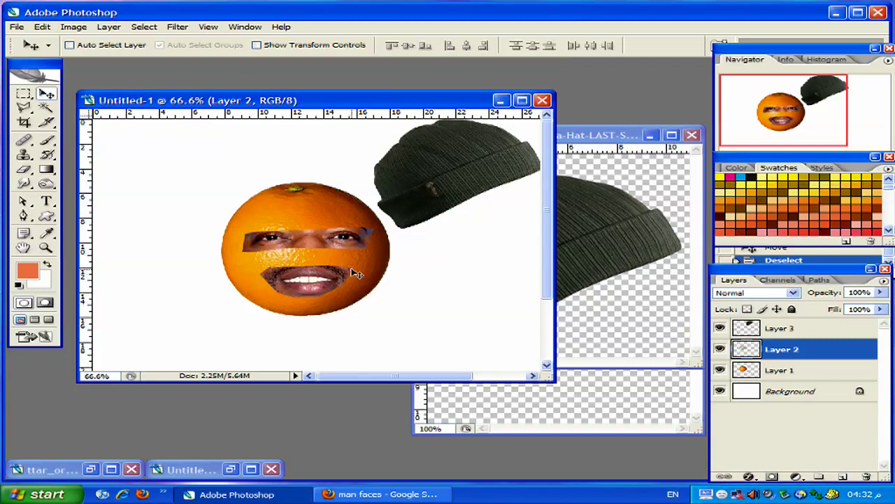
- Minimise both Ribcap-Hat source documents
left_click(145, 26)
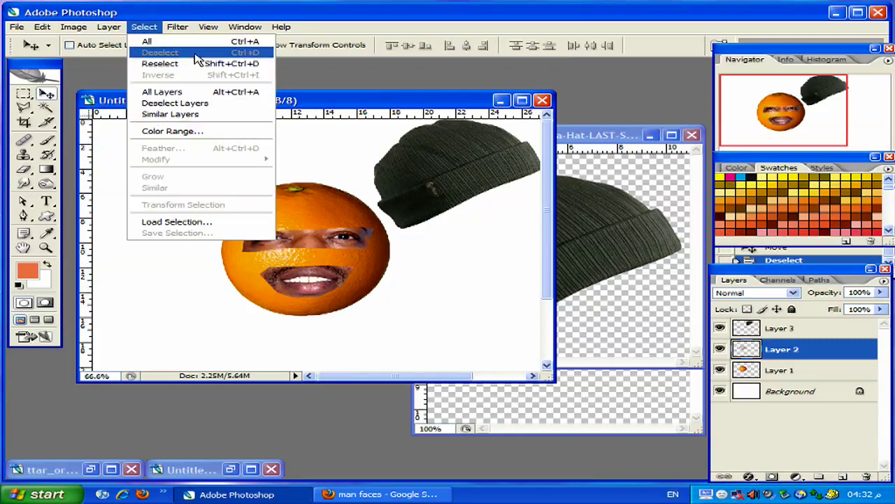
left_click(616, 139)
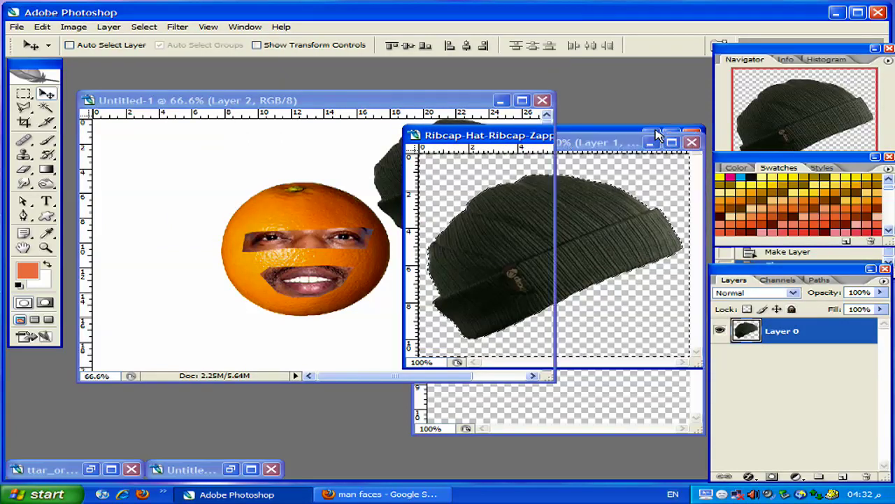
left_click(652, 135)
left_click(651, 138)
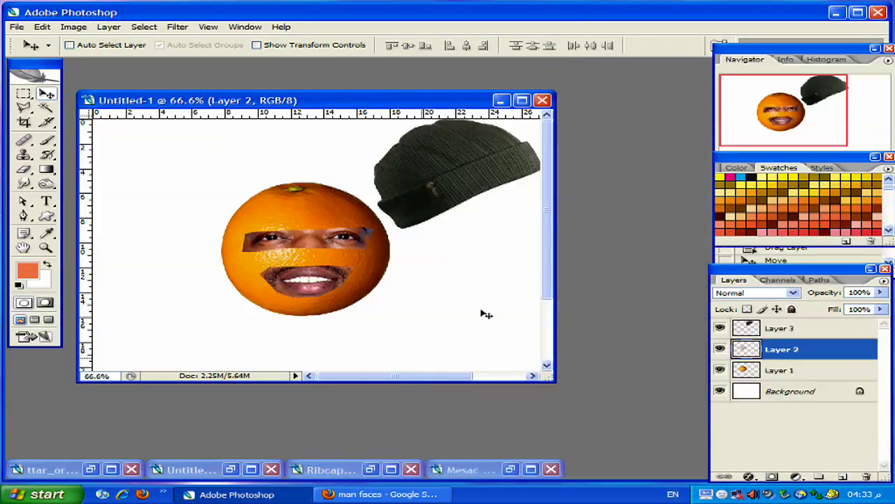
- Zoom to fit, then to 200% on the orange face, and duplicate Layer 2 as Layer 2 copy
left_click(45, 249)
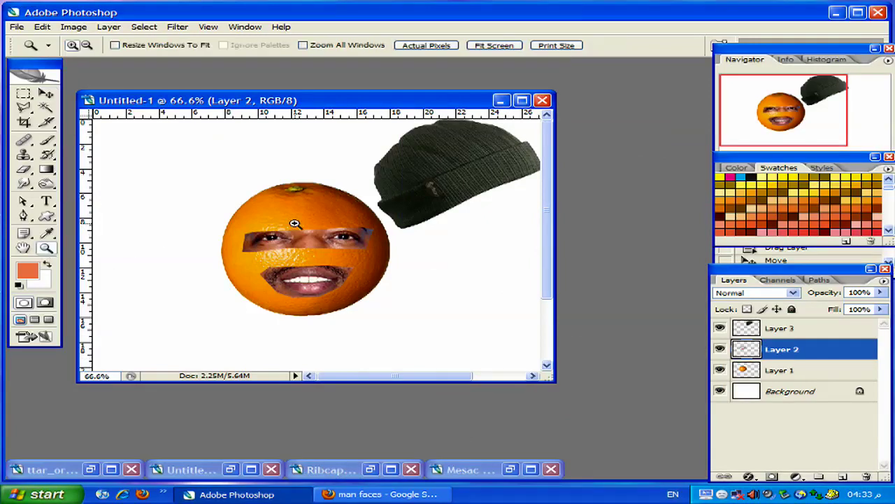
right_click(294, 223)
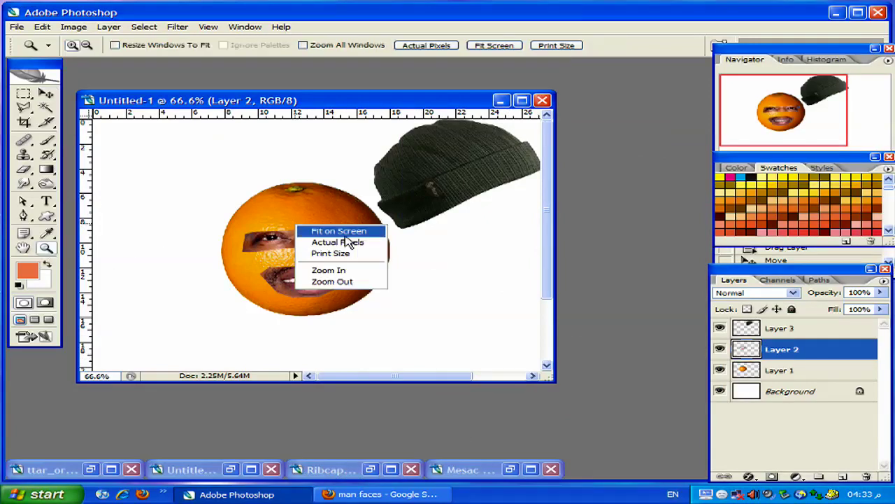
left_click(341, 231)
left_click_drag(434, 106, 439, 75)
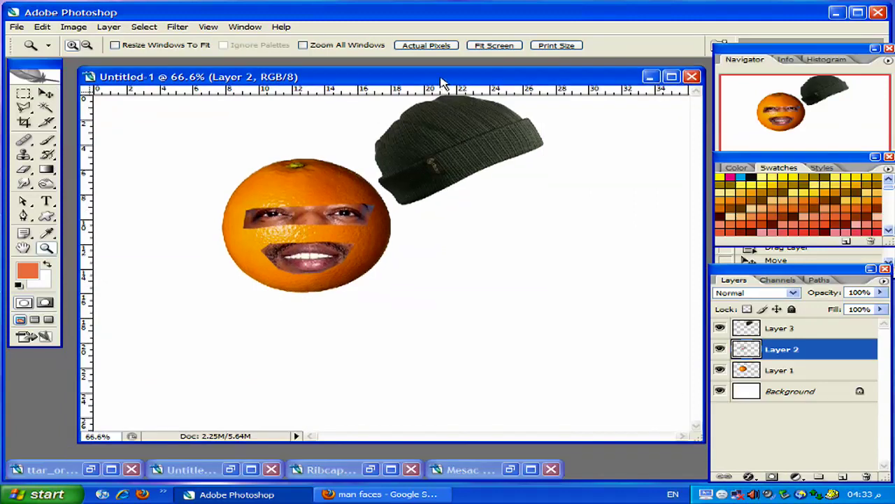
left_click(308, 225)
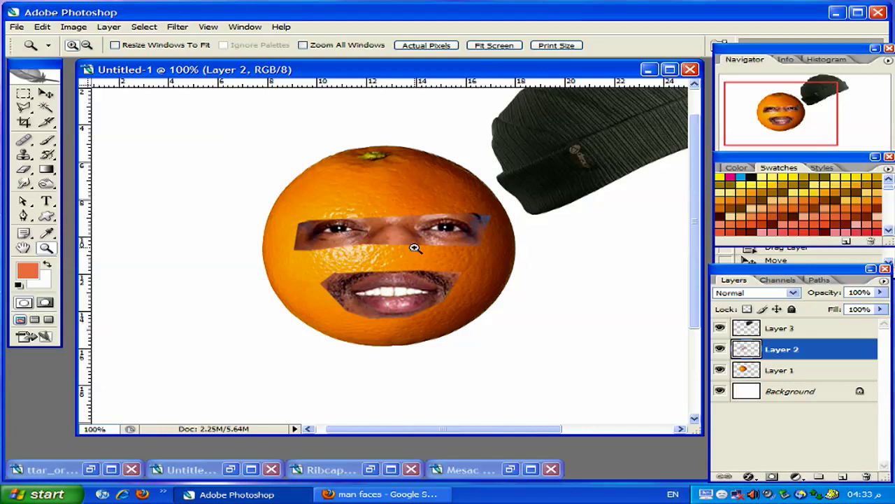
left_click(415, 248)
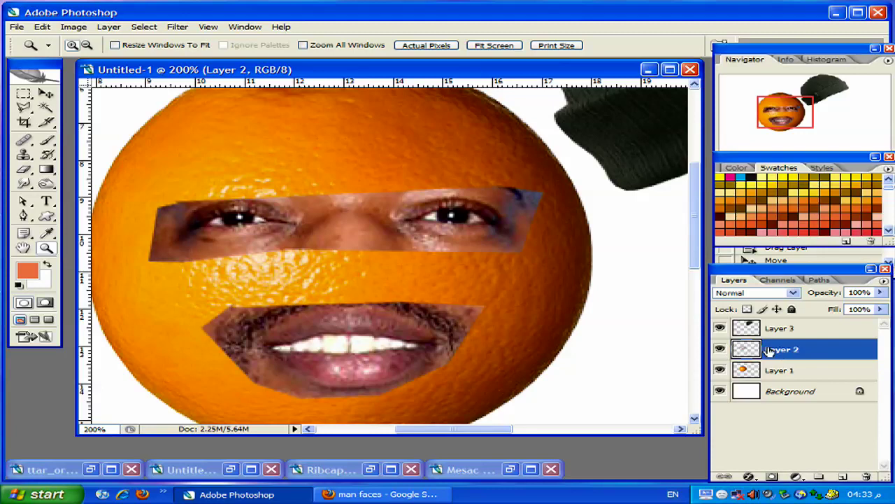
left_click_drag(778, 351, 844, 476)
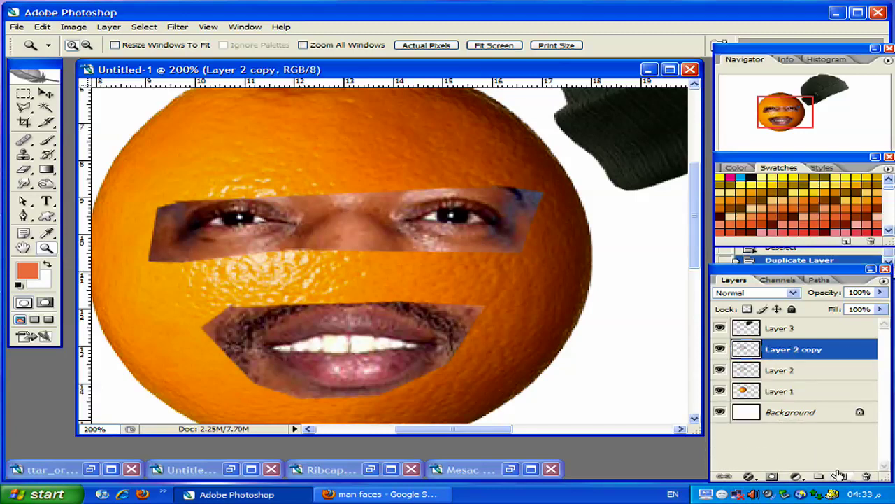
left_click(764, 371)
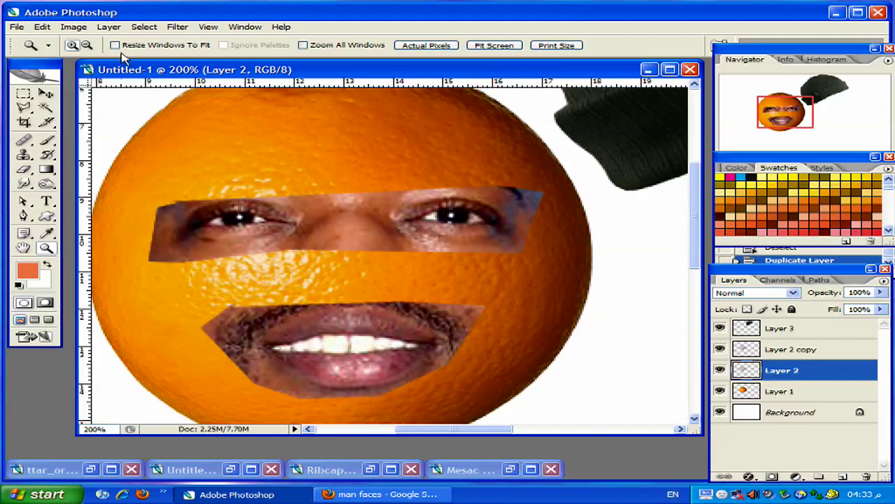
- Desaturate Layer 2's eyes and mouth and hide Layer 2 copy
left_click(82, 28)
mouse_move(97, 58)
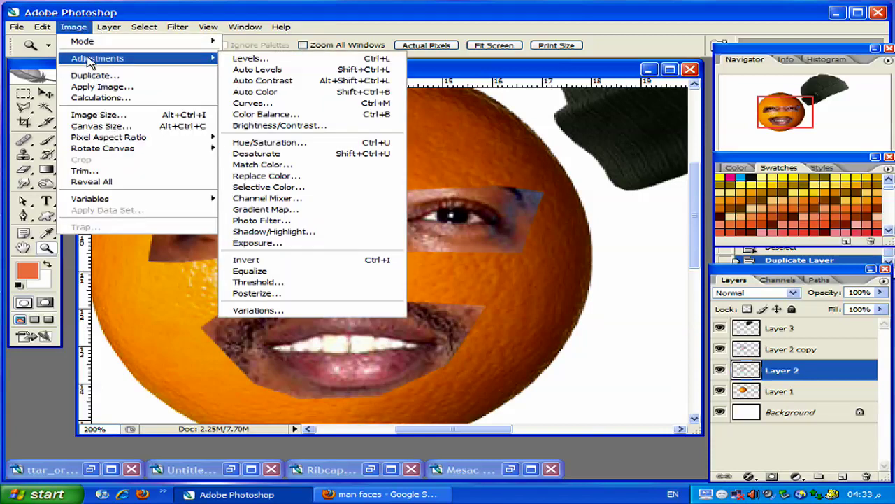
left_click(271, 155)
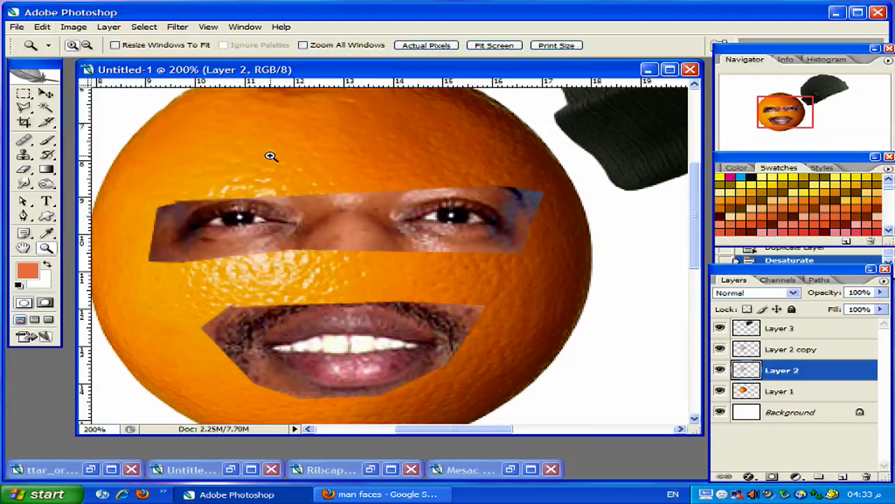
left_click(719, 349)
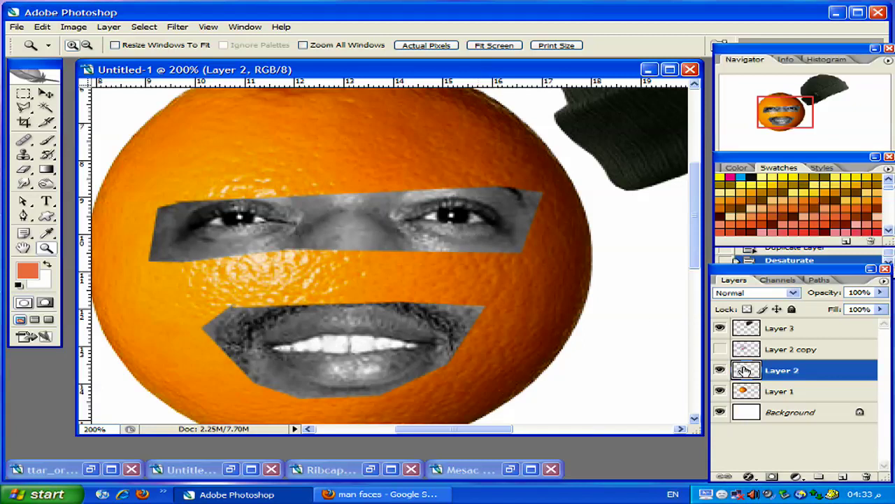
- Set Layer 2 to Hard Light, comparing it against Layer 2 copy before hiding the copy again
left_click(794, 293)
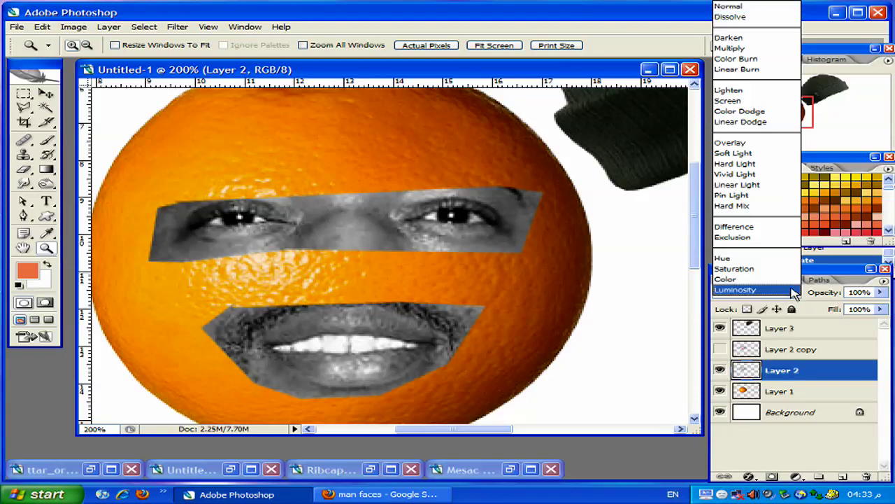
left_click(736, 165)
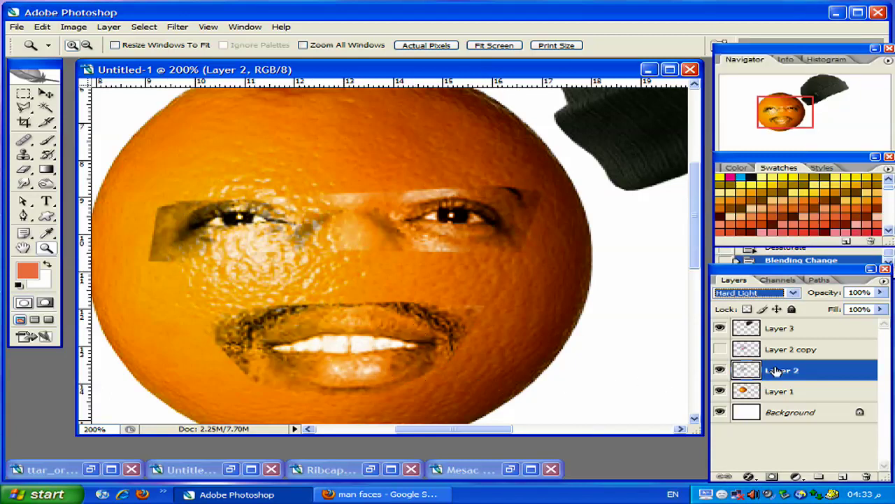
left_click(720, 349)
left_click(767, 355)
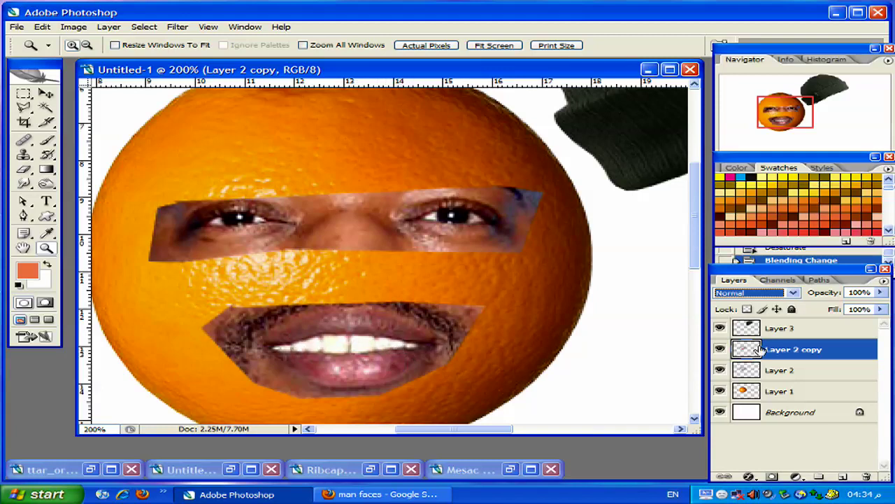
left_click(765, 372)
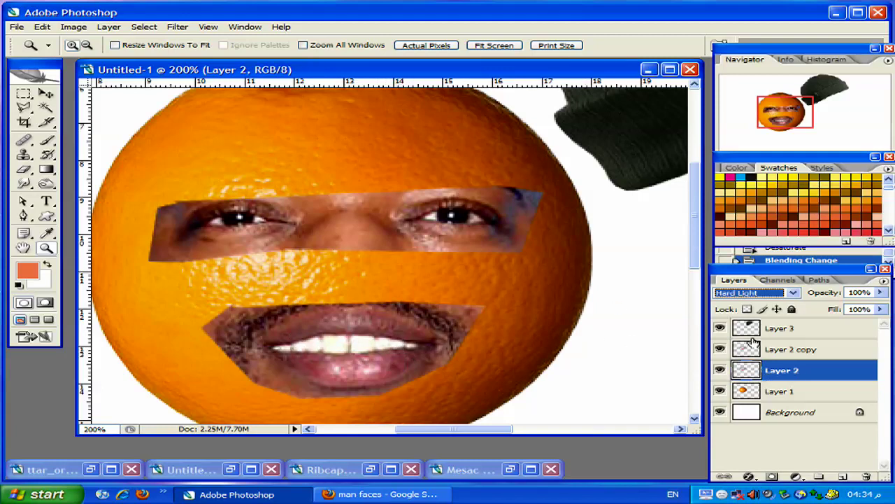
left_click(720, 349)
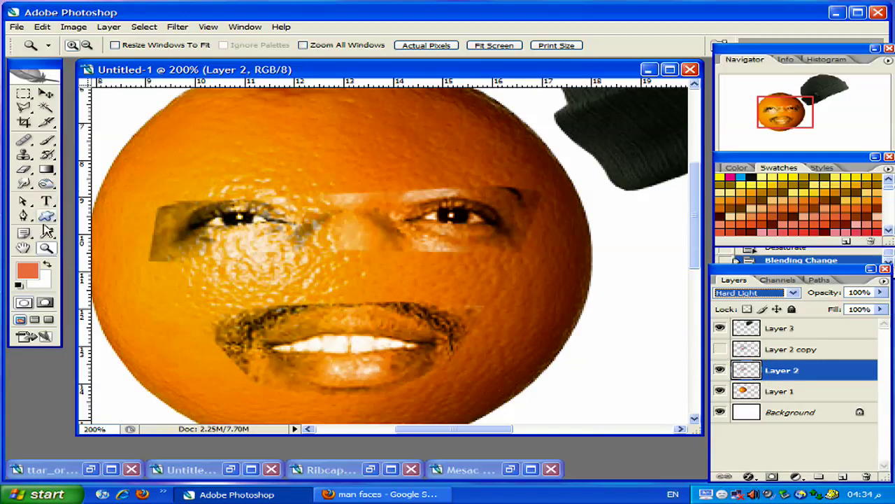
- Add a mask to Layer 2 and brush black around the eyes and both lip corners
left_click(773, 477)
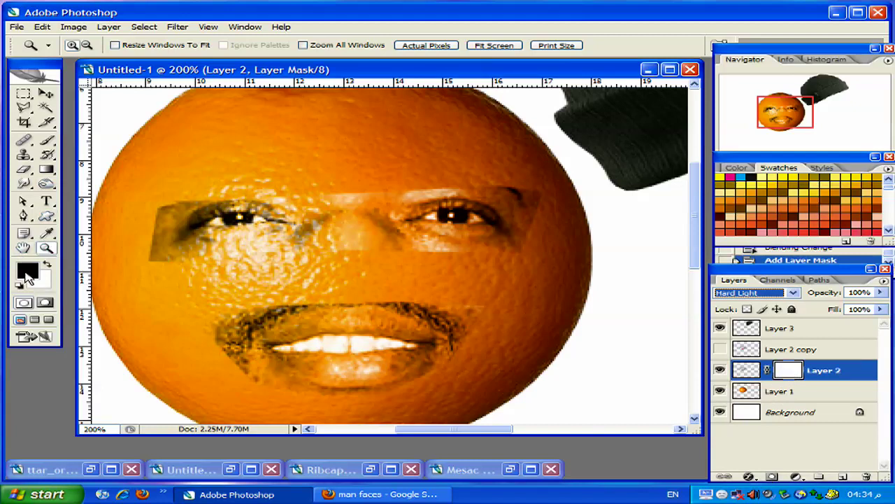
left_click(48, 140)
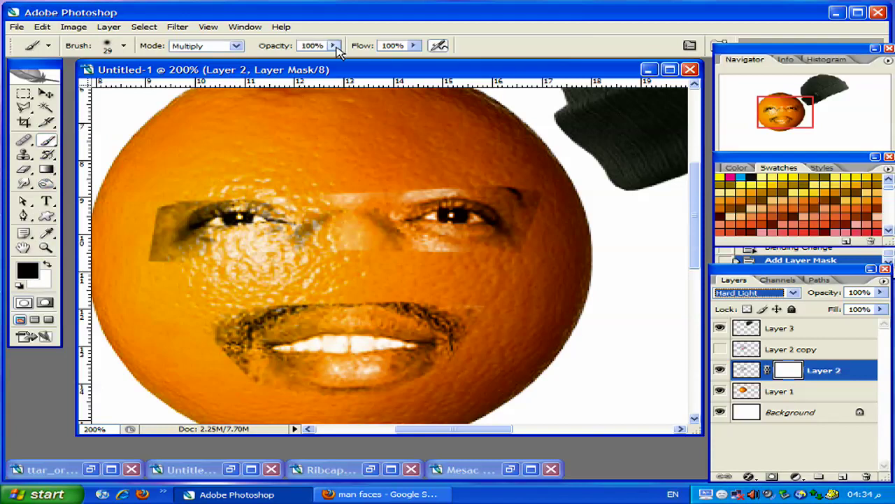
left_click(536, 248)
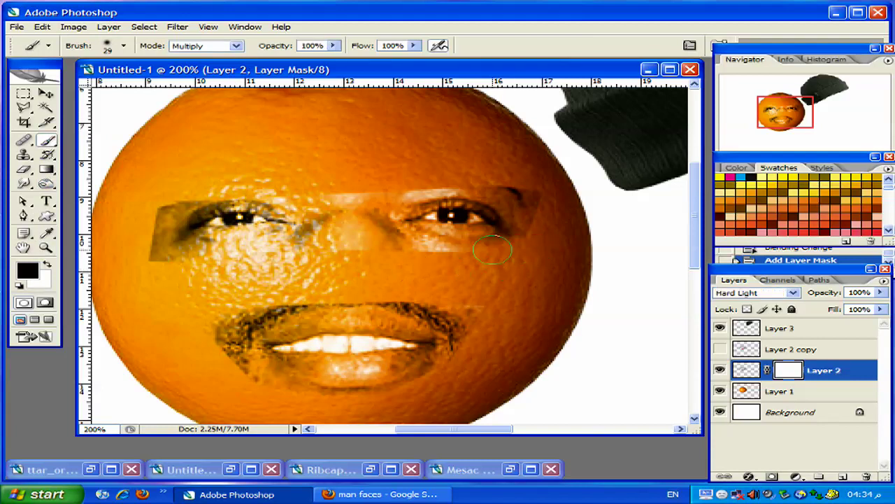
mouse_move(391, 244)
left_mouse_down()
mouse_move(341, 213)
mouse_move(555, 208)
left_mouse_up()
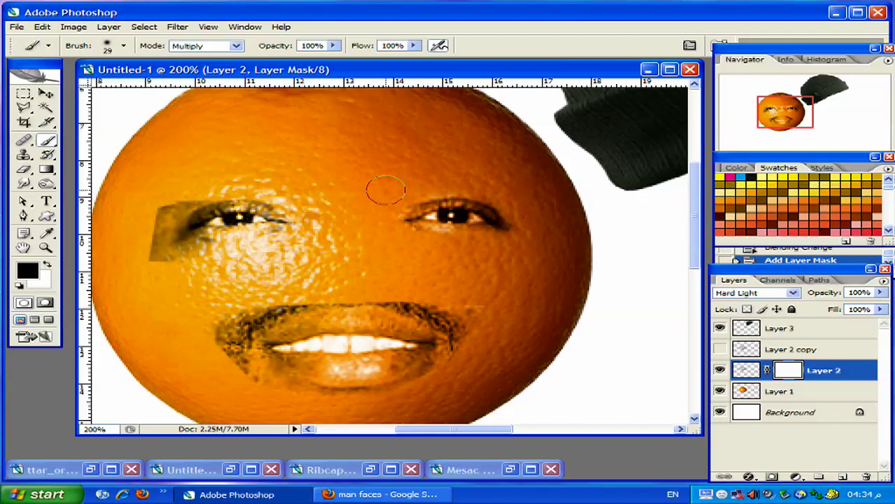
mouse_move(214, 186)
left_mouse_down()
mouse_move(167, 210)
mouse_move(204, 250)
left_mouse_up()
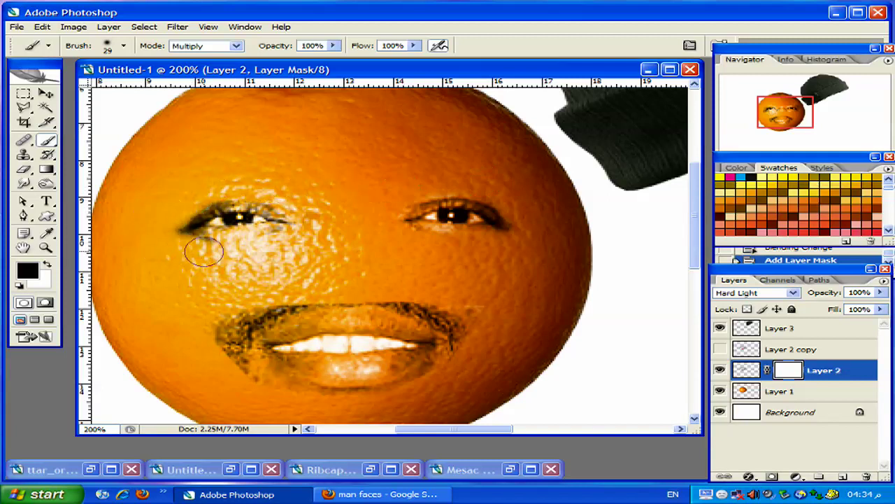
left_click_drag(204, 251, 283, 245)
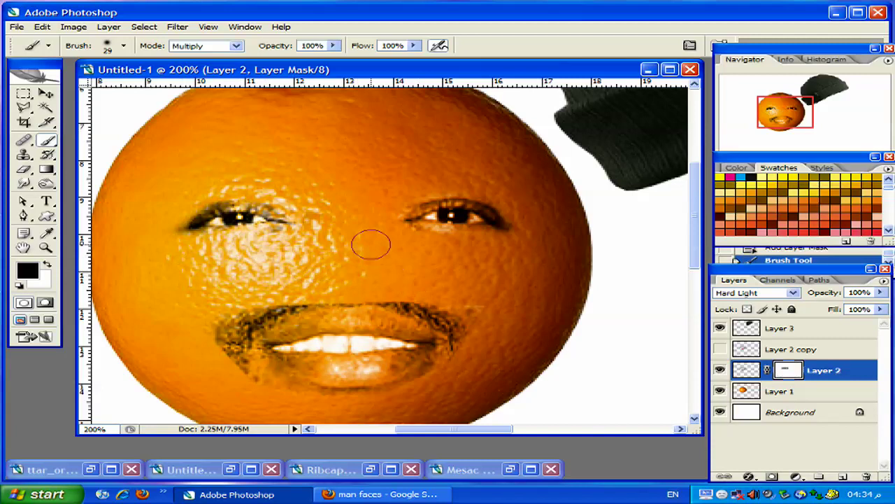
mouse_move(470, 329)
left_mouse_down()
mouse_move(406, 296)
mouse_move(472, 319)
mouse_move(454, 363)
mouse_move(421, 389)
left_mouse_up()
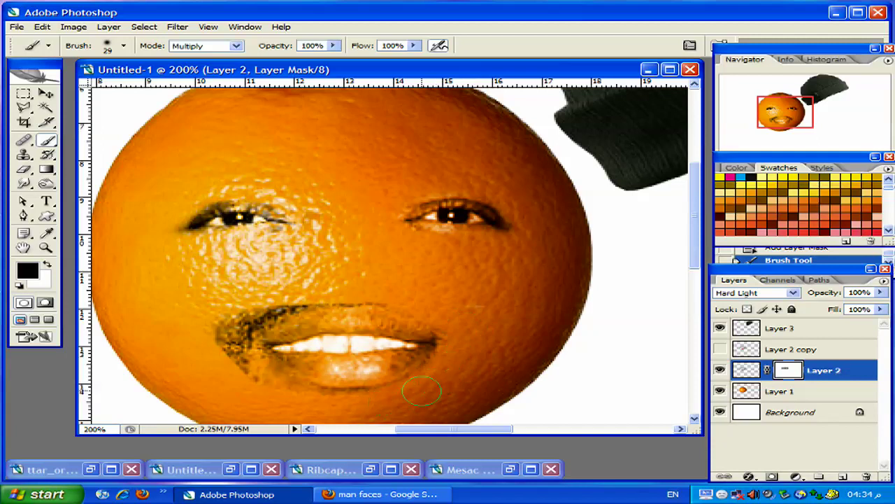
mouse_move(273, 388)
left_mouse_down()
mouse_move(219, 326)
mouse_move(259, 296)
mouse_move(230, 333)
mouse_move(280, 314)
mouse_move(250, 377)
left_mouse_up()
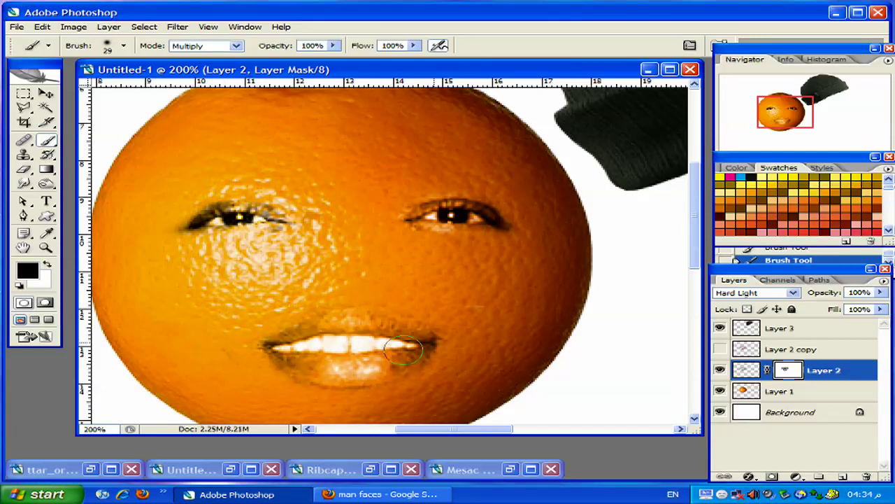
- Show Layer 2 copy, add a mask, and paint out the eye-strip edges and lip patch
left_click(720, 349)
left_click(798, 351)
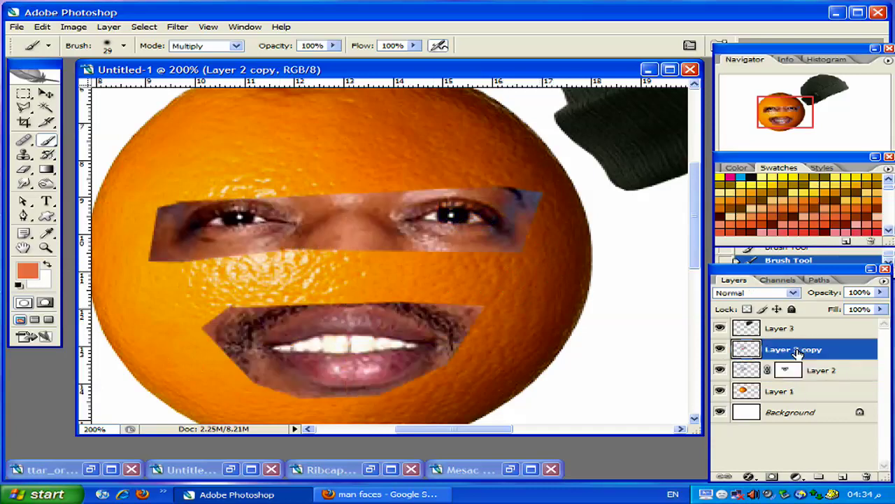
left_click(772, 476)
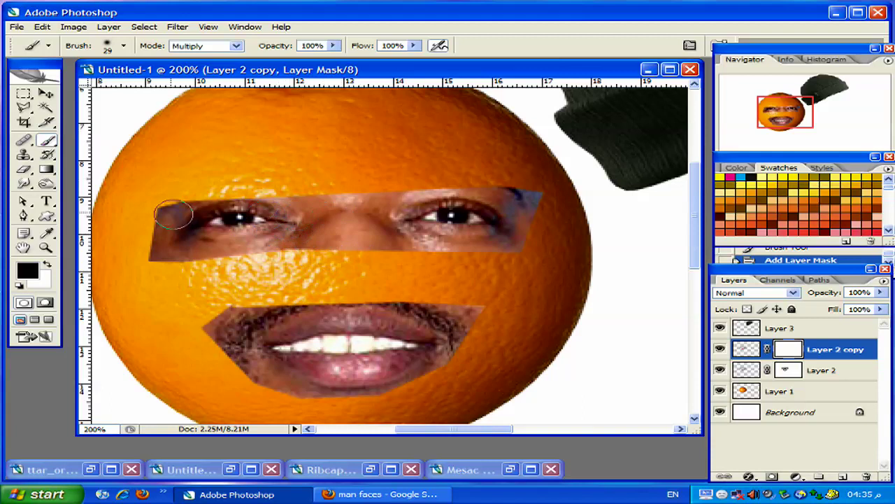
left_click_drag(179, 215, 345, 194)
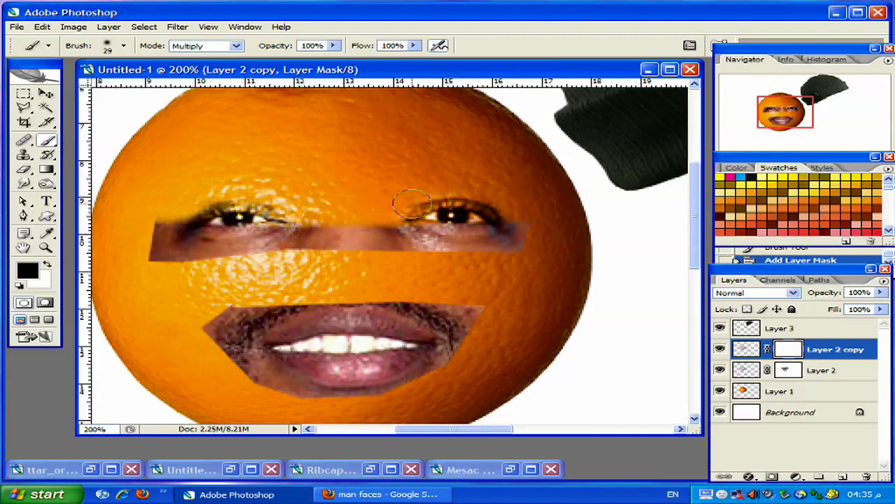
left_click_drag(553, 228, 211, 256)
mouse_move(391, 254)
left_mouse_down()
mouse_move(202, 227)
mouse_move(154, 256)
left_mouse_up()
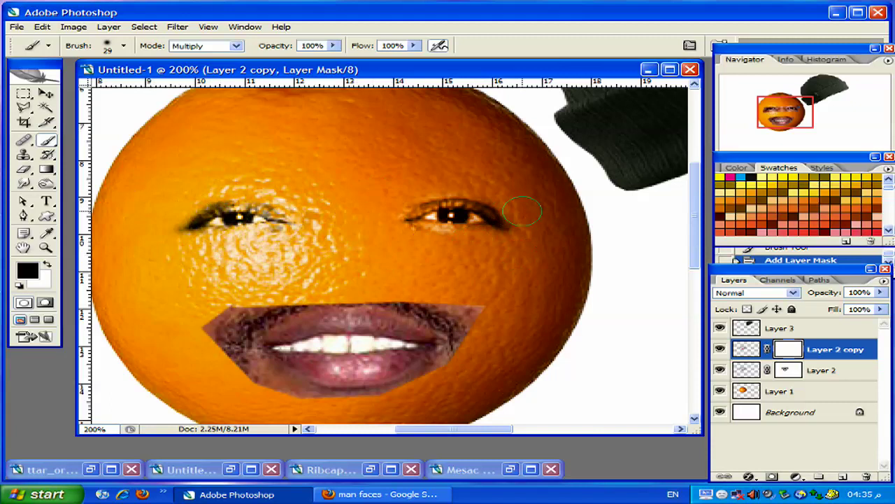
left_click_drag(460, 225, 280, 244)
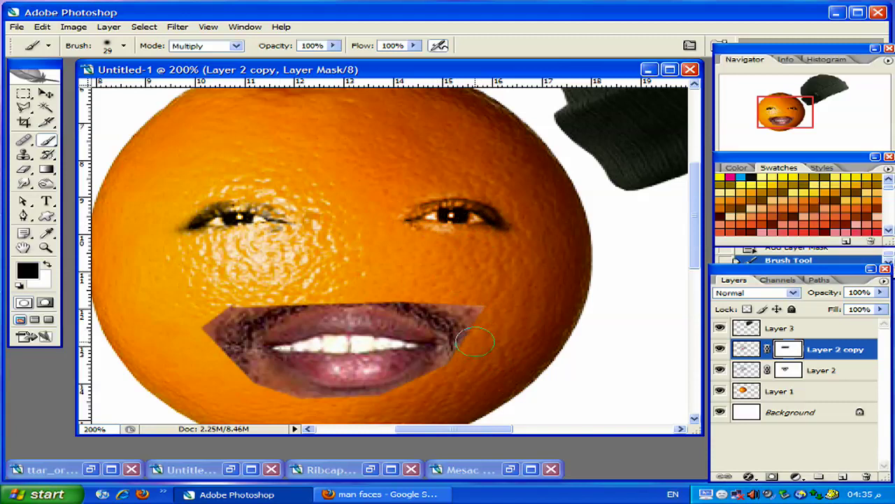
mouse_move(474, 342)
left_mouse_down()
mouse_move(396, 311)
mouse_move(280, 316)
mouse_move(360, 314)
mouse_move(344, 314)
mouse_move(448, 329)
mouse_move(402, 320)
mouse_move(440, 318)
mouse_move(436, 366)
mouse_move(441, 358)
mouse_move(342, 377)
mouse_move(347, 368)
mouse_move(266, 371)
mouse_move(253, 356)
mouse_move(216, 356)
mouse_move(248, 325)
mouse_move(235, 369)
mouse_move(270, 391)
left_mouse_up()
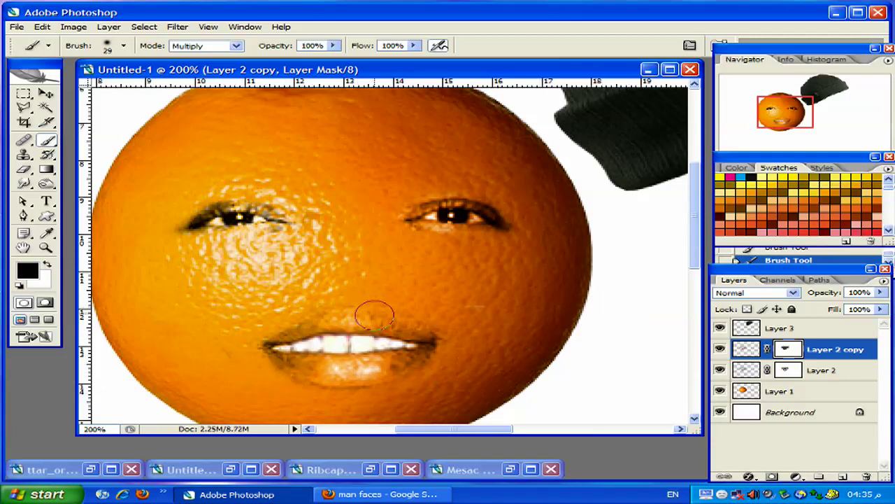
- Fit the whole image on screen and select the hat layer, Layer 3
left_click(45, 247)
right_click(282, 268)
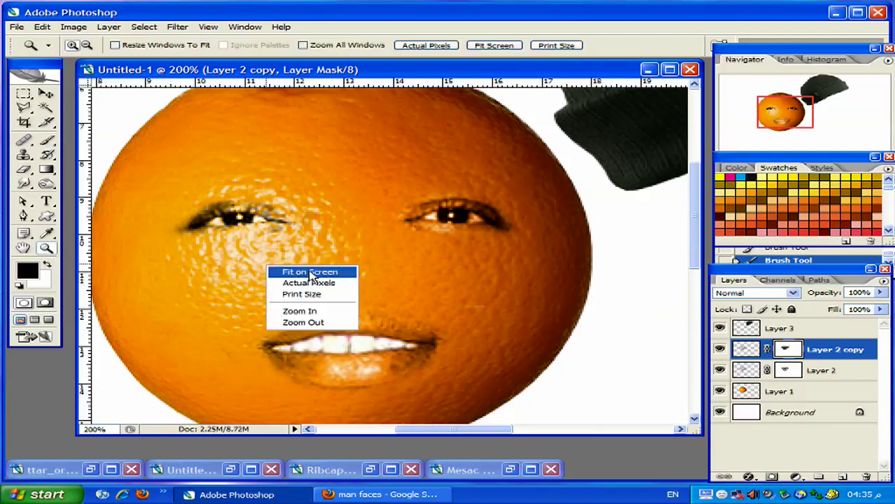
left_click(312, 272)
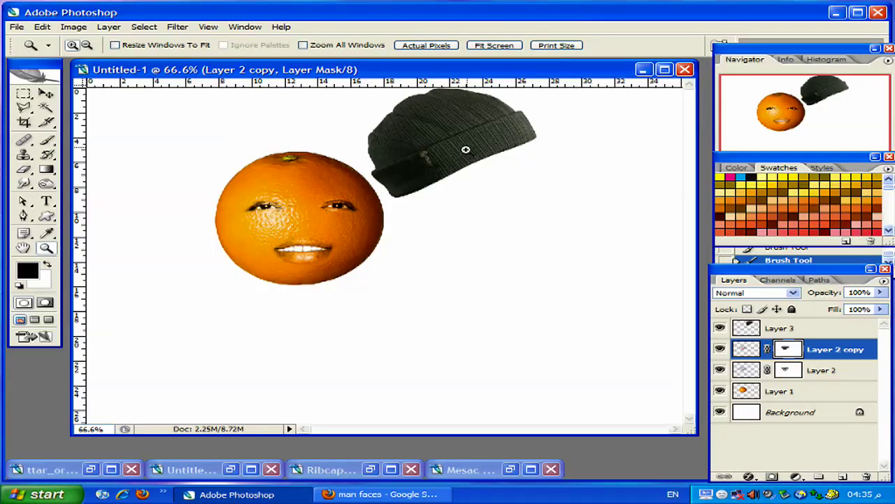
left_click(798, 329)
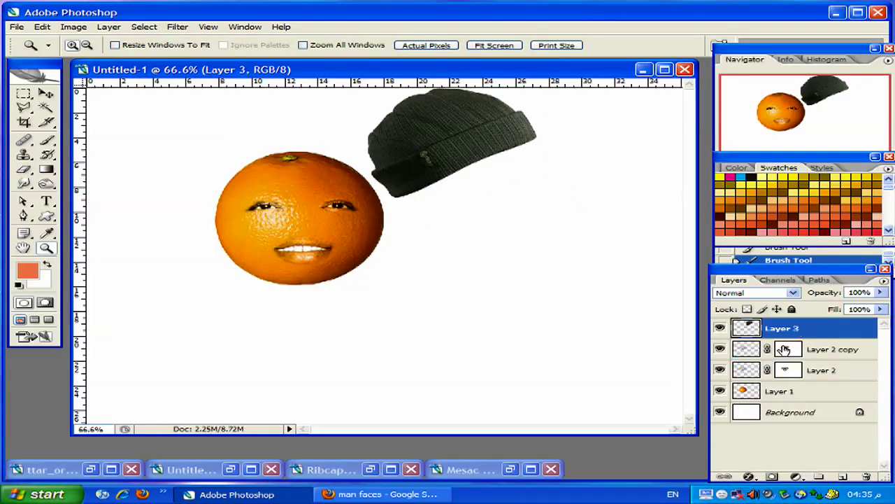
- Rotate the hat about 26.7 degrees, move it atop the orange and scale it down
key("ctrl+t")
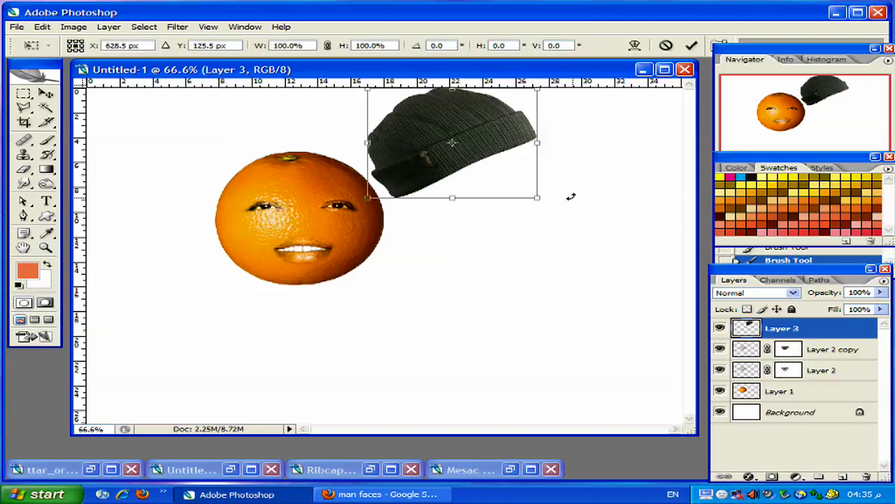
left_click_drag(577, 195, 516, 220)
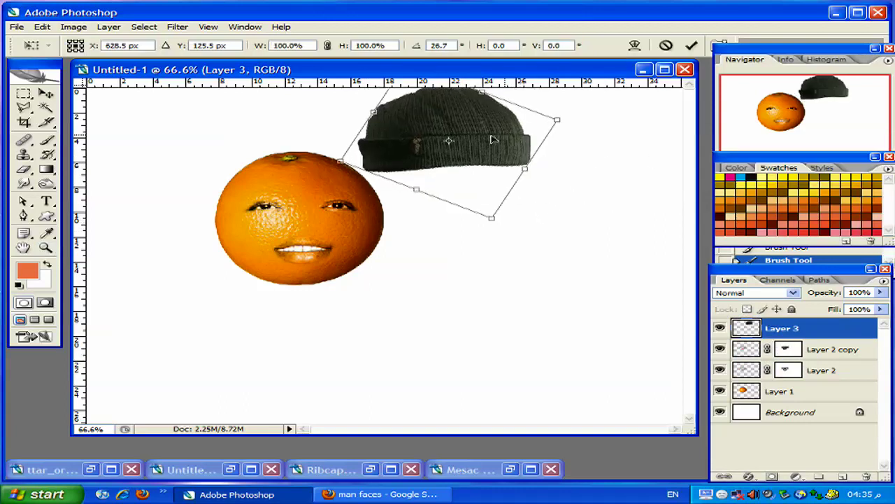
left_click_drag(510, 138, 357, 149)
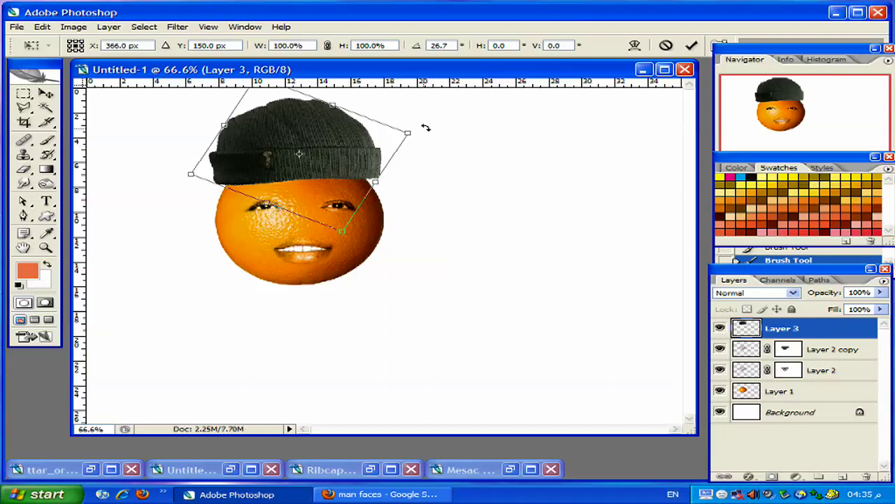
left_click_drag(407, 133, 397, 142)
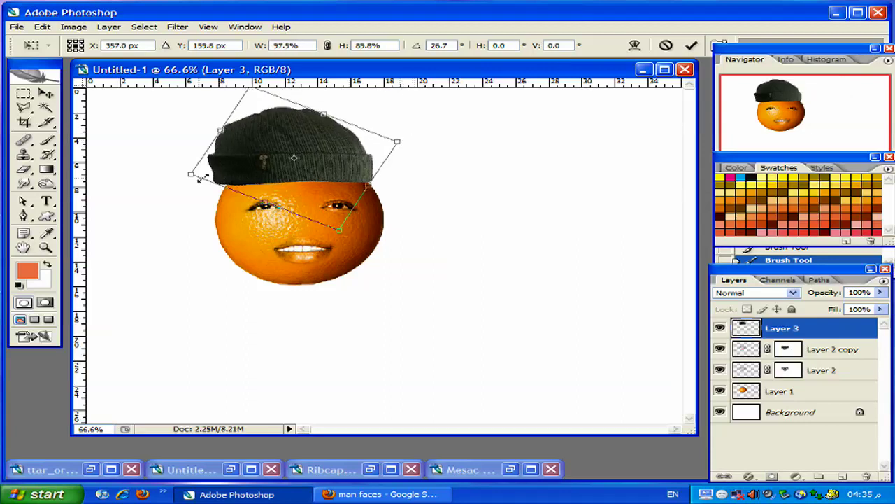
left_click_drag(190, 177, 202, 175)
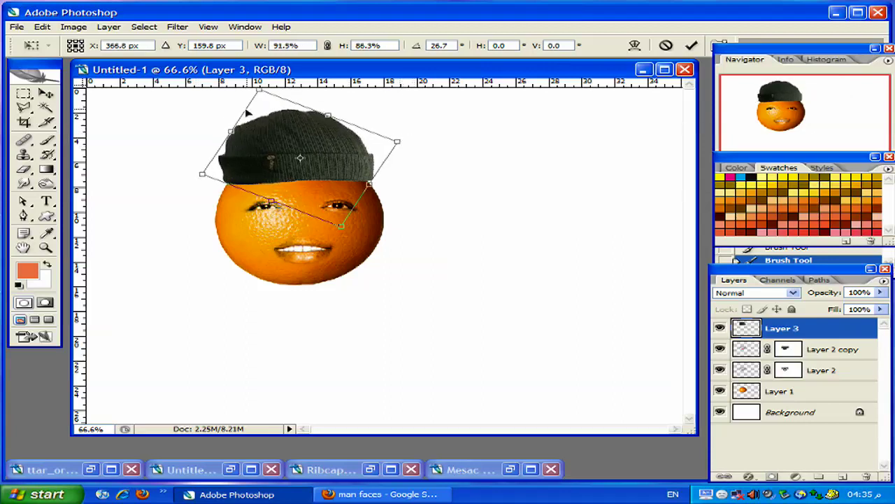
left_click_drag(260, 91, 270, 107)
left_click_drag(344, 149, 330, 149)
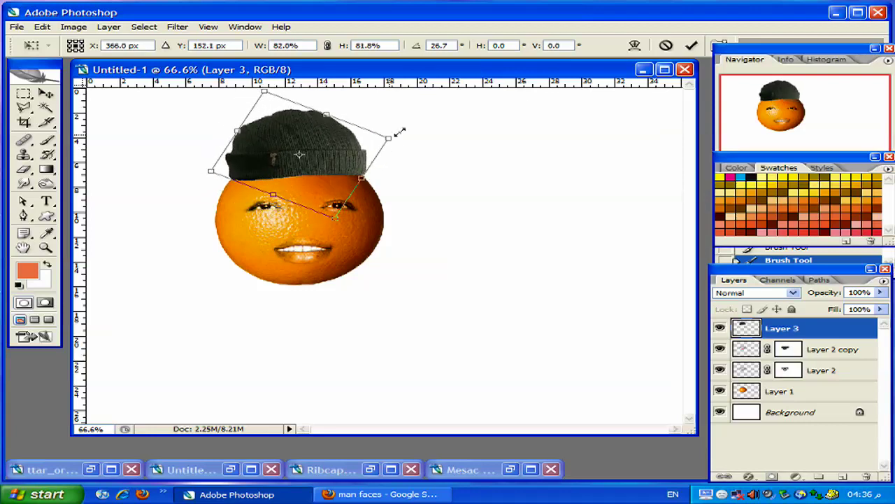
- Warp the hat, stretching its left and right sides outward, and apply the warp
left_click(635, 46)
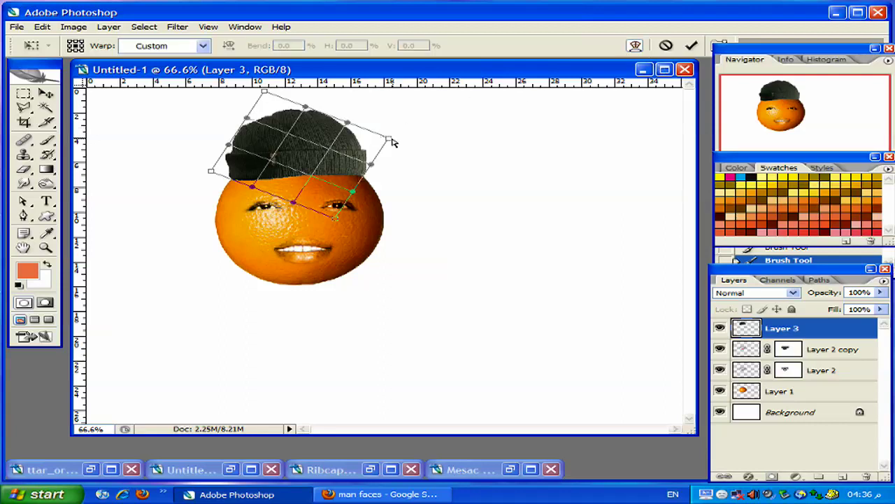
left_click_drag(393, 142, 402, 140)
left_click_drag(229, 150, 218, 147)
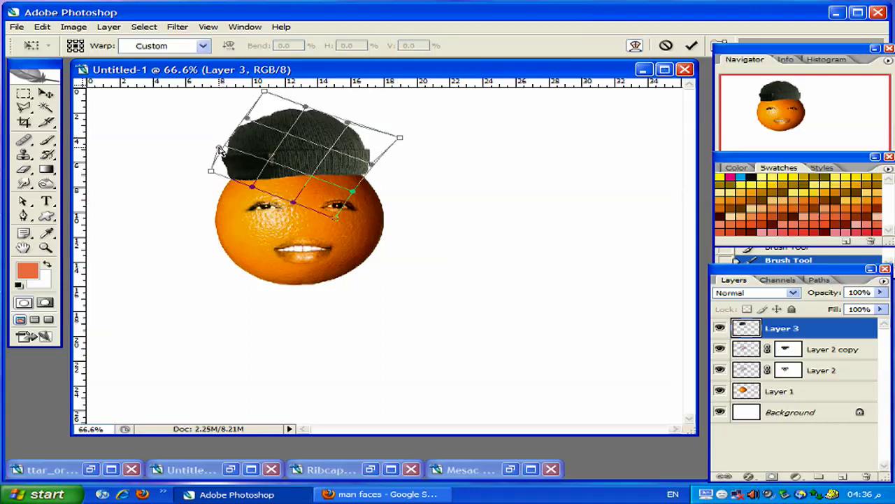
left_click(691, 46)
key("z")
- Widen the hat to 112% across the orange and commit the transform
key("ctrl+t")
left_click_drag(370, 147, 384, 147)
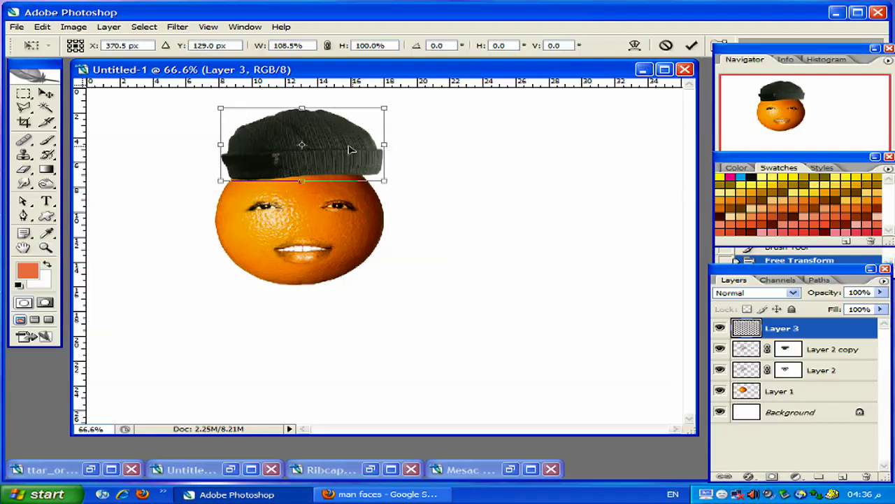
left_click_drag(221, 146, 218, 146)
left_click_drag(326, 151, 320, 157)
key("ctrl+z")
key("ctrl+z")
key("ctrl+z")
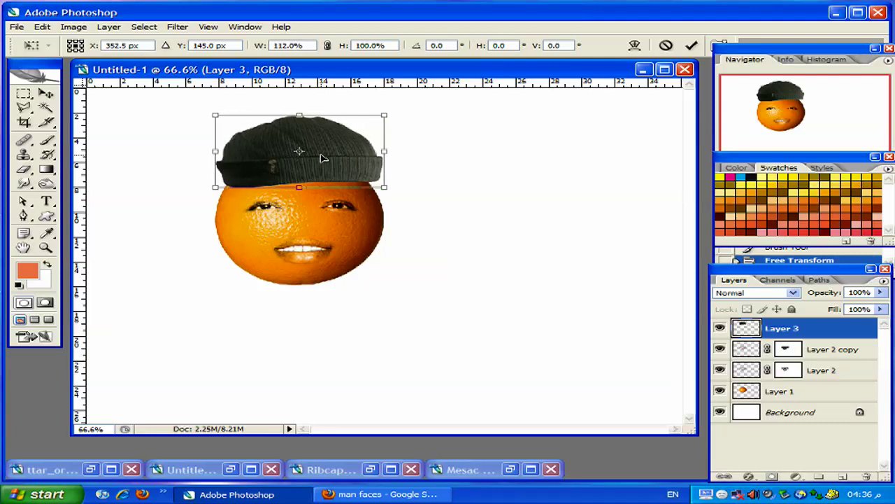
key("ctrl+z")
key("z")
left_click(691, 45)
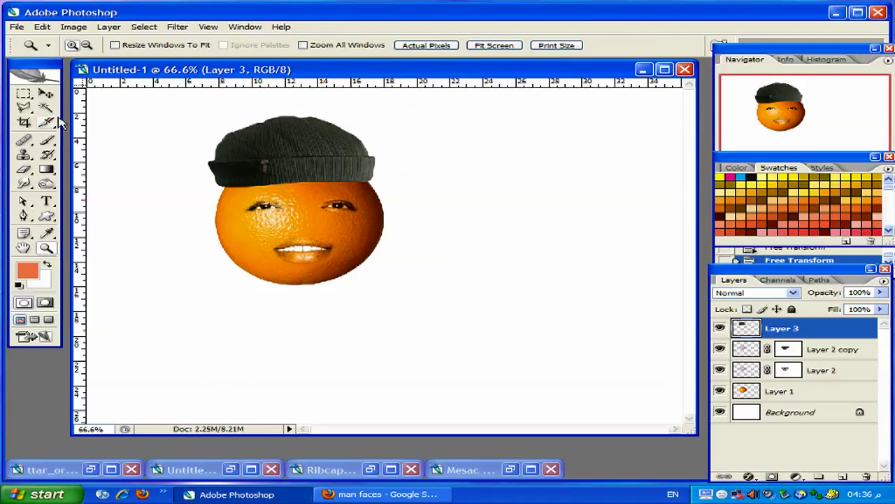
- Nudge the hat on Layer 3 slightly right, down and left with the Move tool
key("v")
left_click_drag(289, 163, 295, 163)
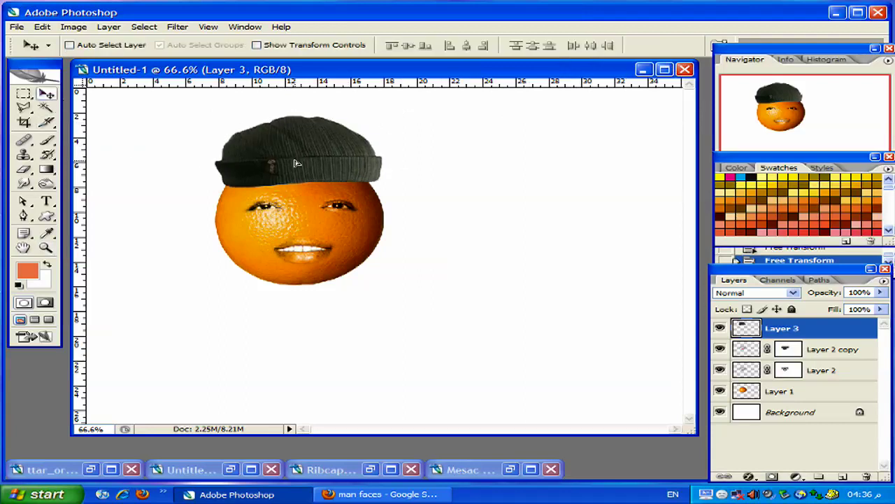
key("Down")
key("Down")
key("Down")
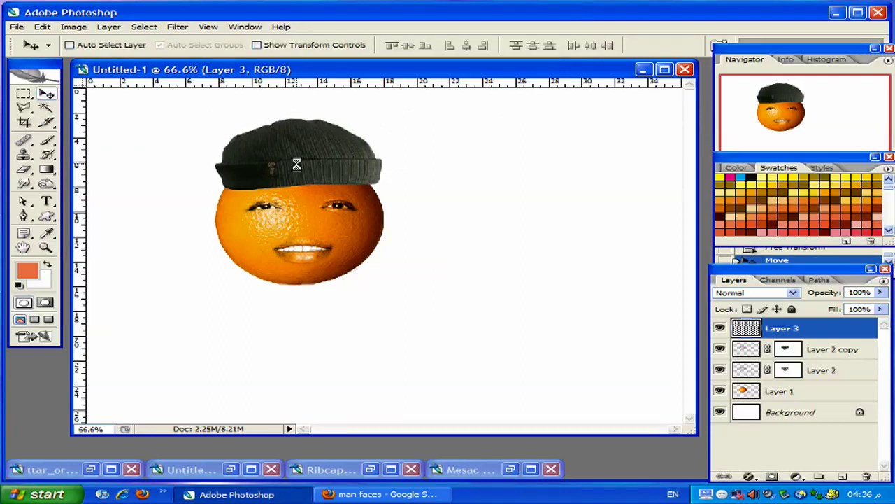
key("Left")
key("Left")
key("Left")
key("Left")
key("Left")
key("Left")
key("Left")
key("Left")
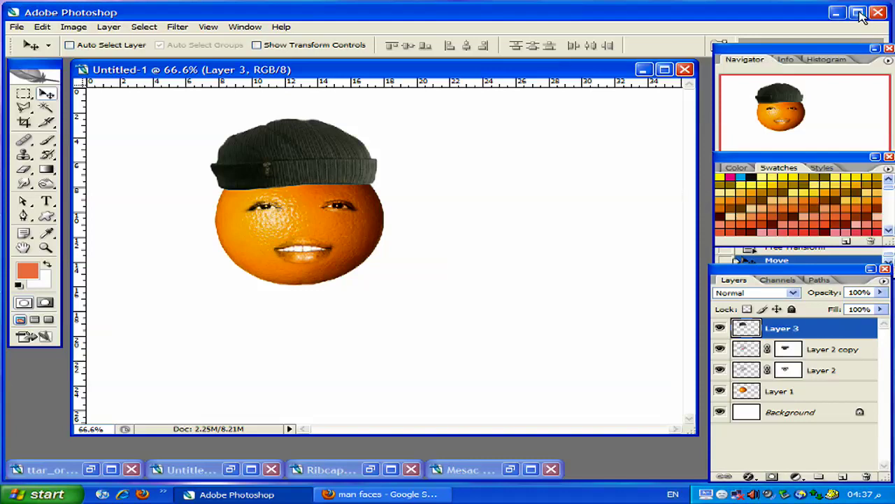
- Delete Layer 3, the knit hat layer
key("Delete")
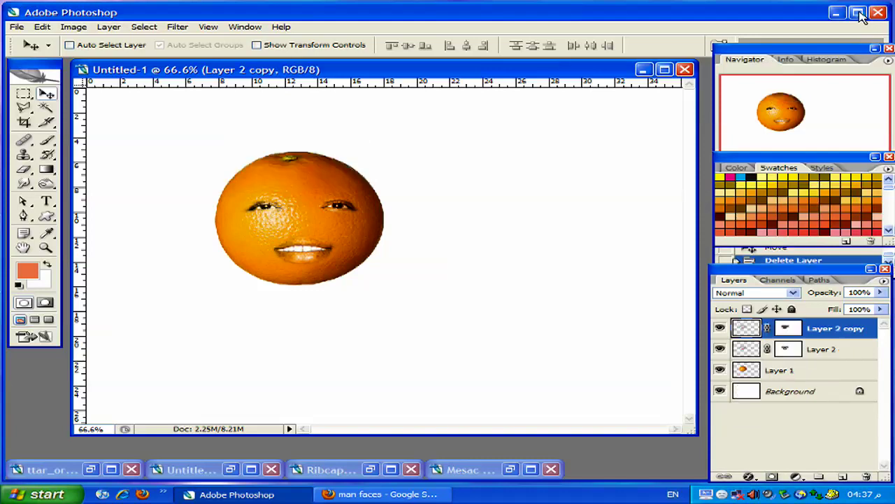